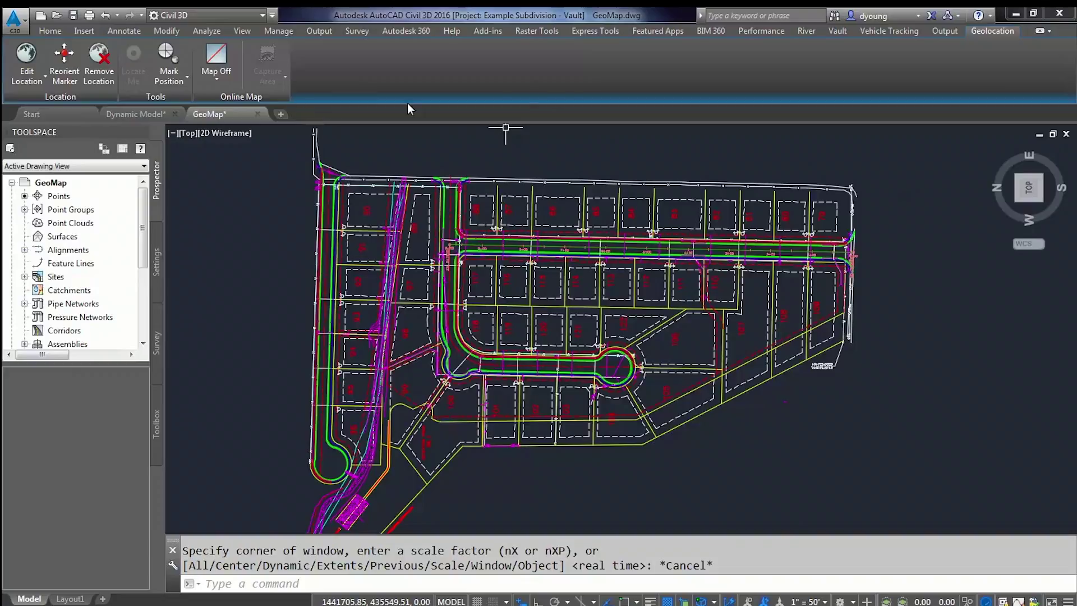
Turn on aerial satellite imagery as the online map behind the subdivision drawing.
left_click(975, 32)
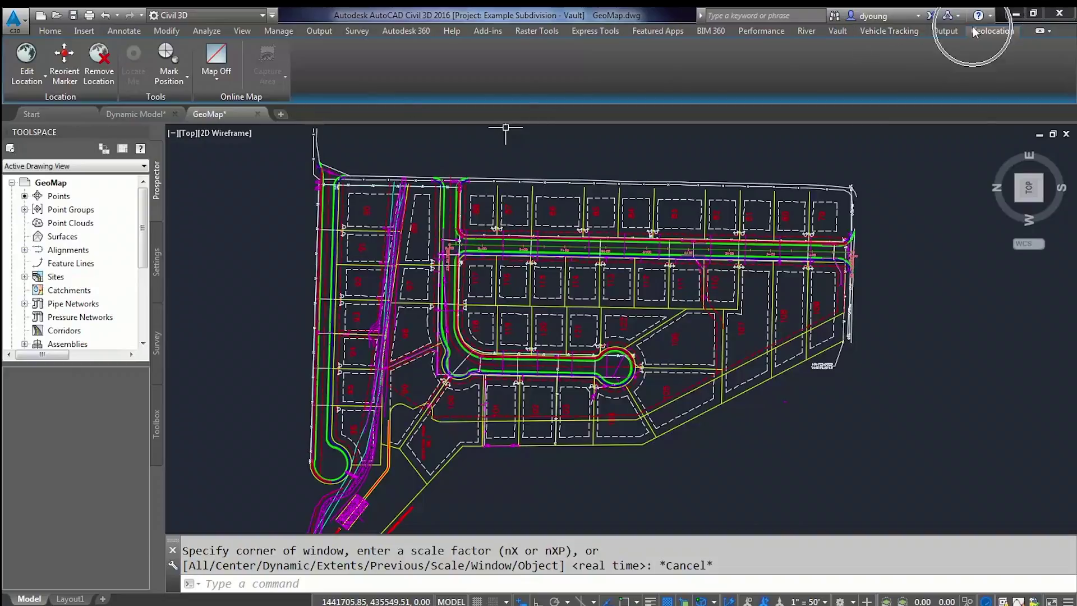
left_click(221, 86)
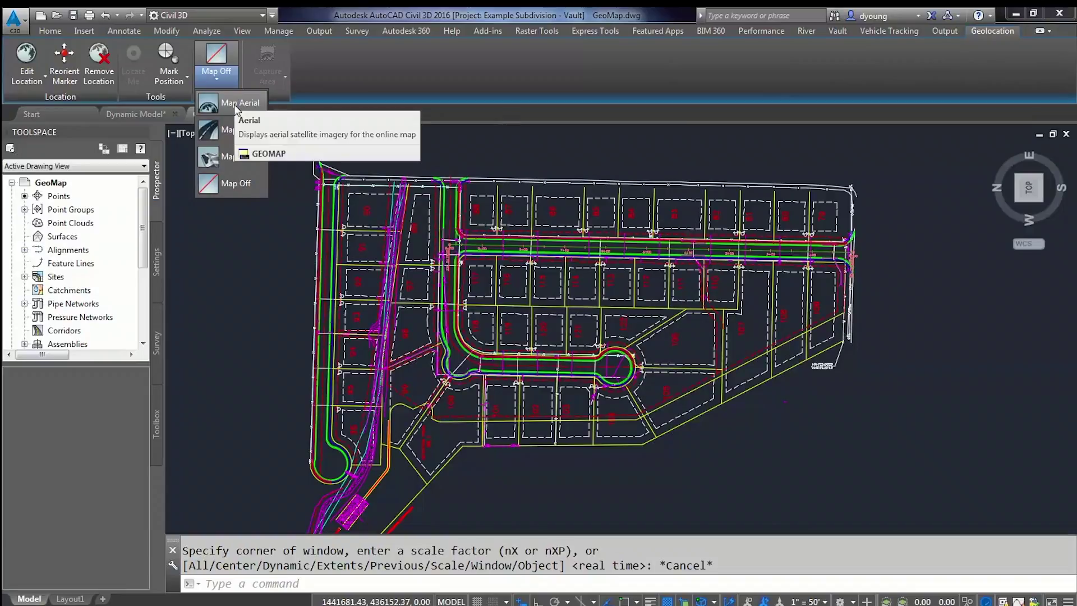
left_click(235, 105)
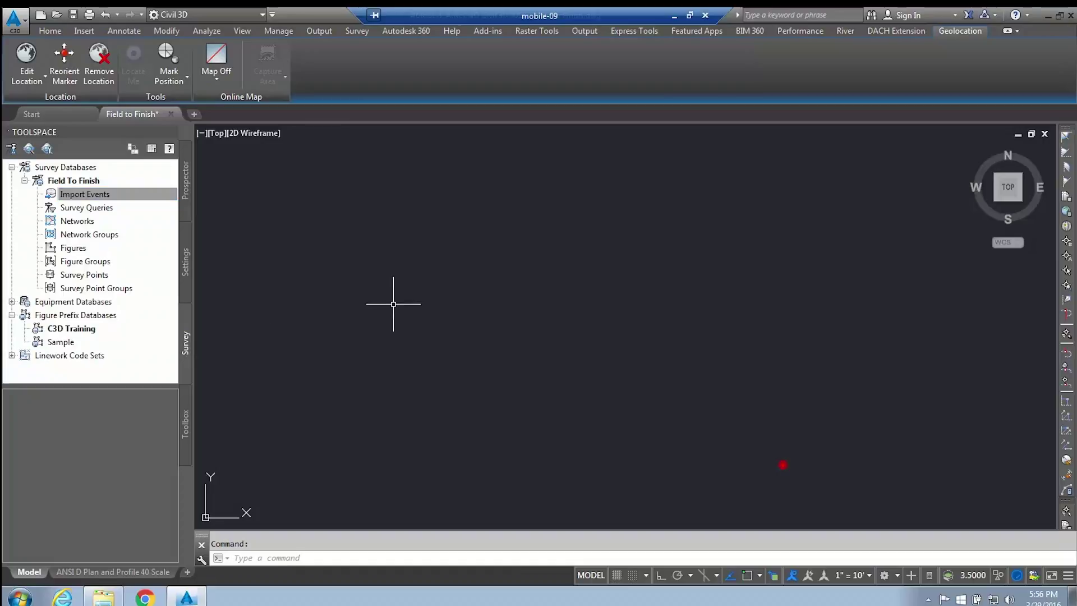
Start a survey data import into the Field To Finish database with Site Survey.txt as the point file.
right_click(110, 197)
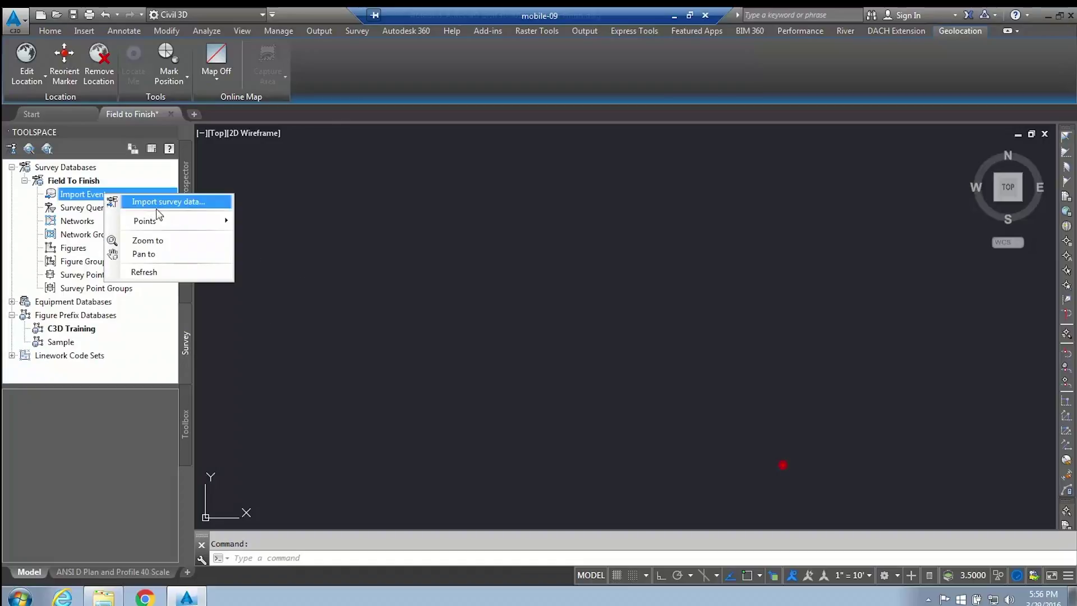
left_click(161, 203)
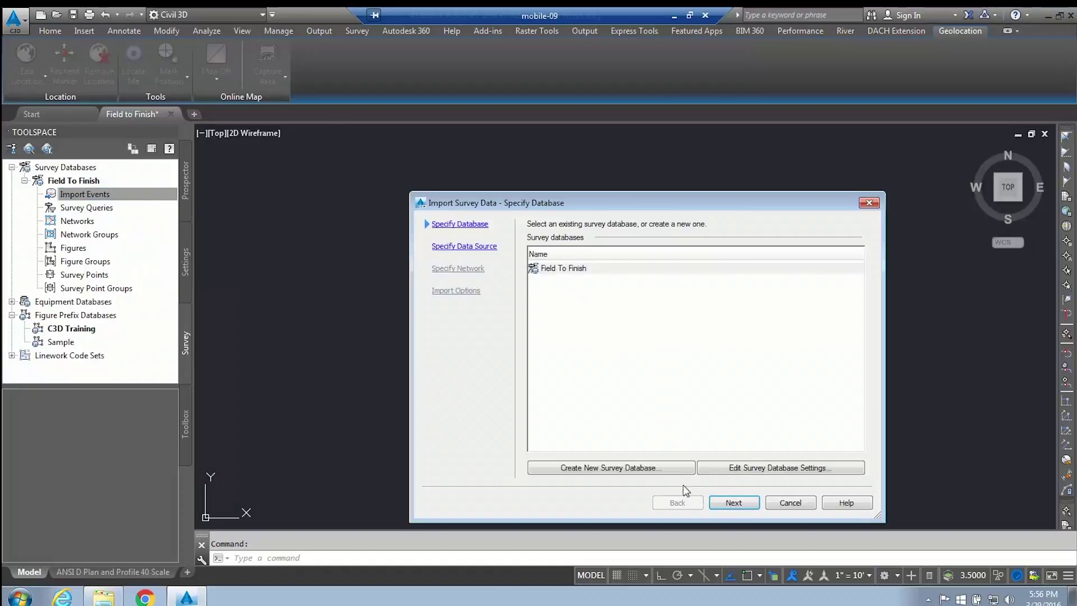
left_click(734, 503)
left_click(856, 294)
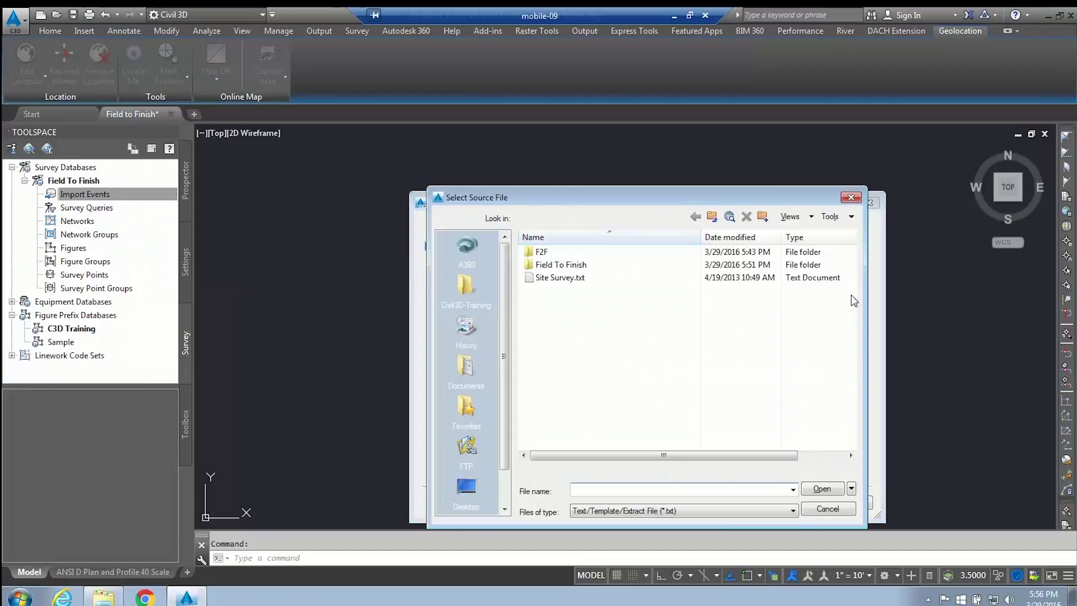
double_click(560, 278)
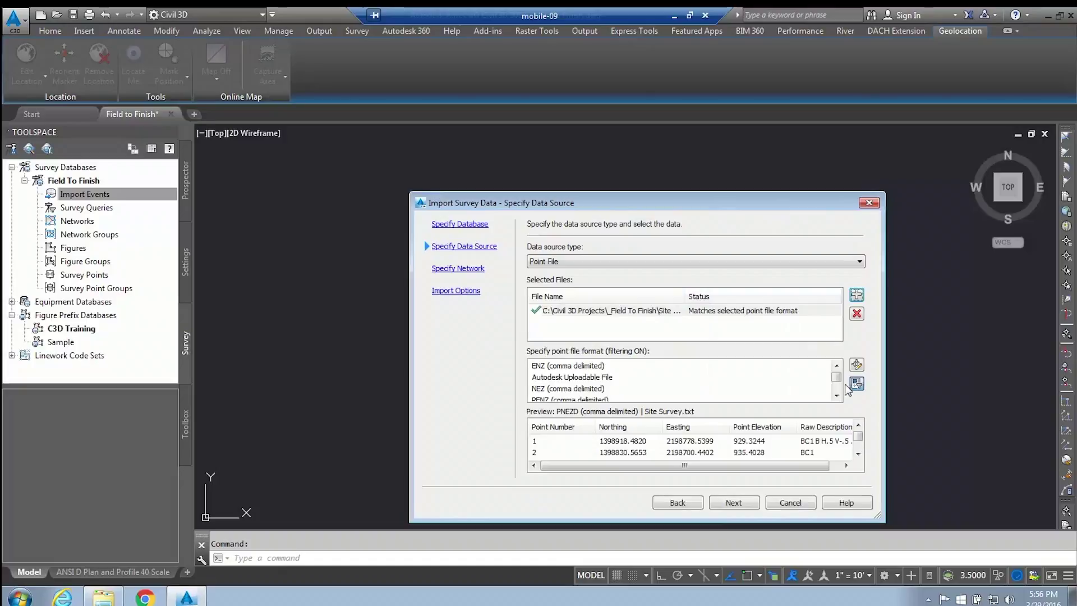
Set the point file format to PNEZD (comma delimited) and finish the import with the default network and import options.
scroll(840, 392, "down", 2)
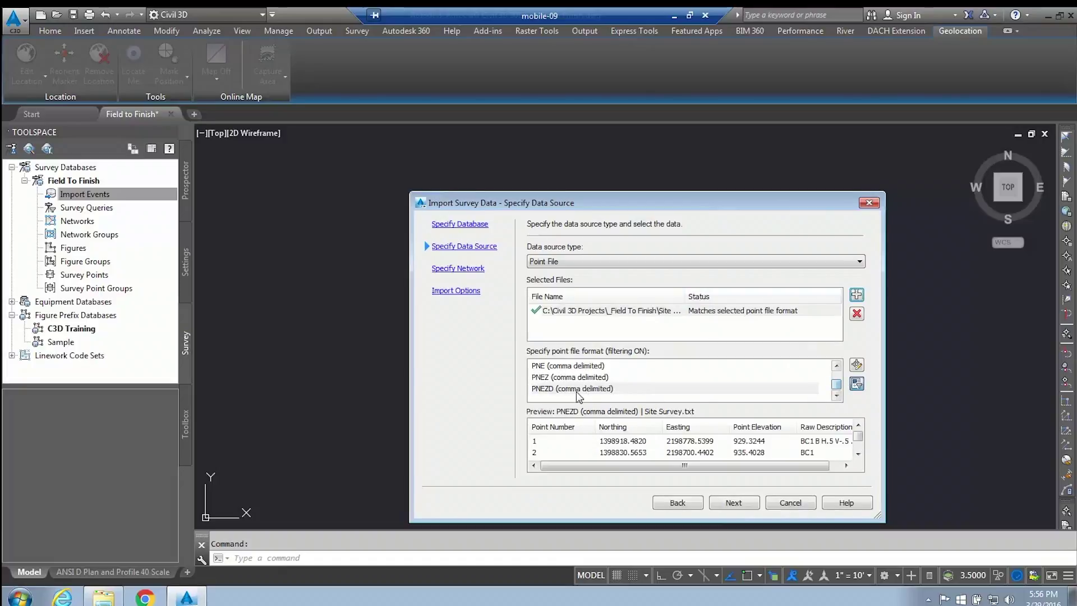
left_click(580, 389)
left_click(742, 504)
left_click(742, 504)
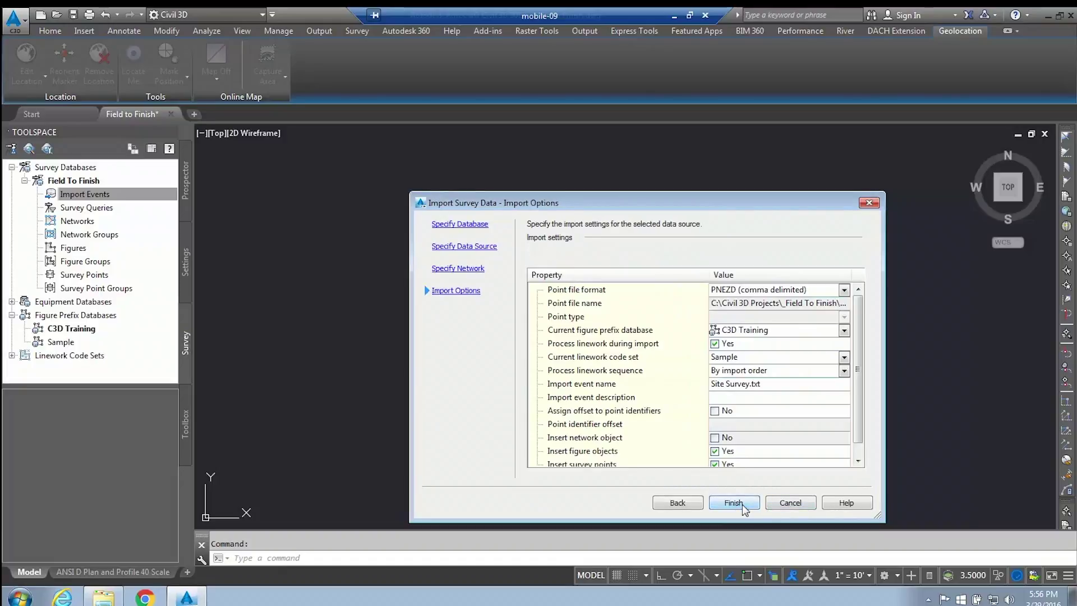
left_click(734, 503)
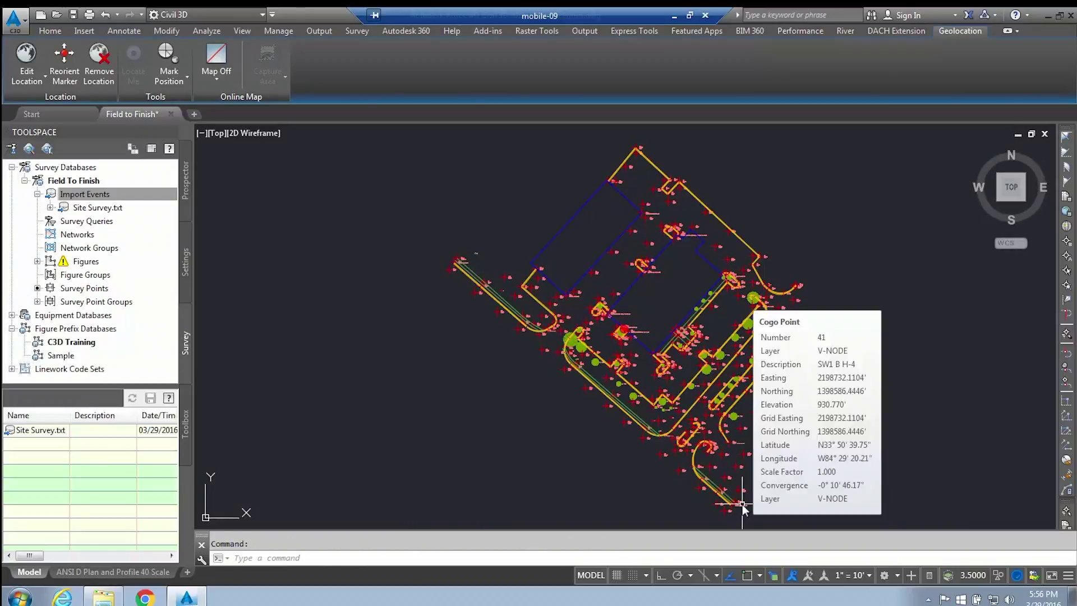
Move the Site Survey point group to the end of the point group order and update the out-of-date point groups.
left_click(186, 191)
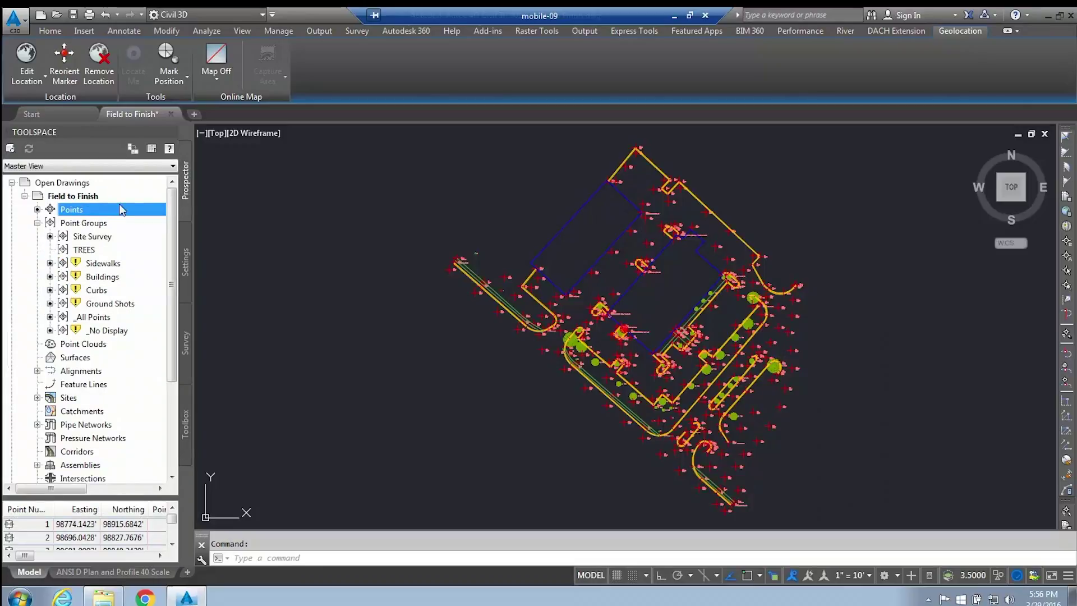
right_click(97, 227)
left_click(129, 230)
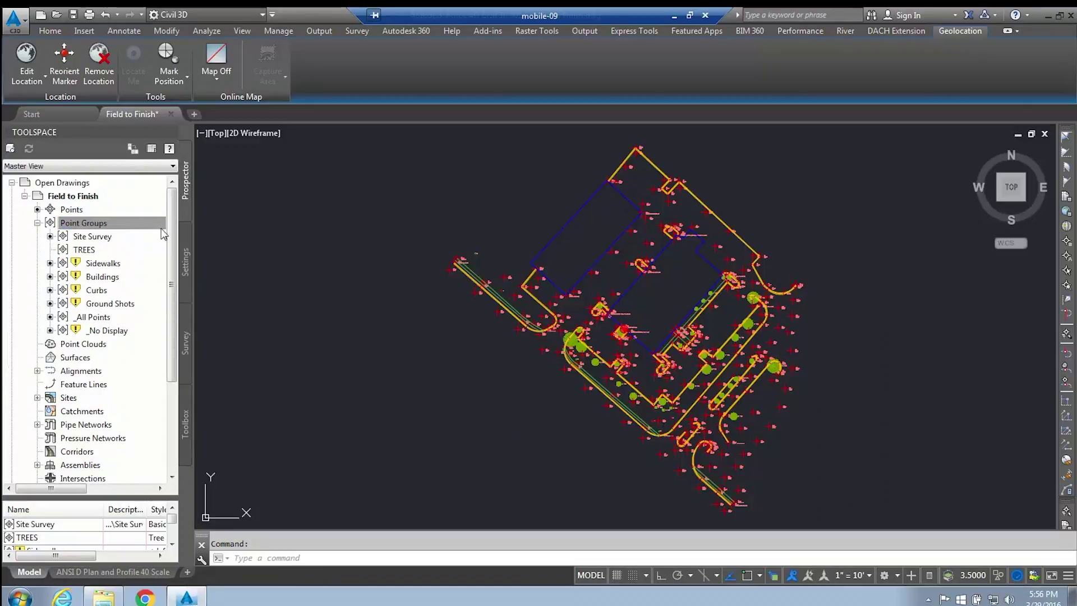
left_click(572, 339)
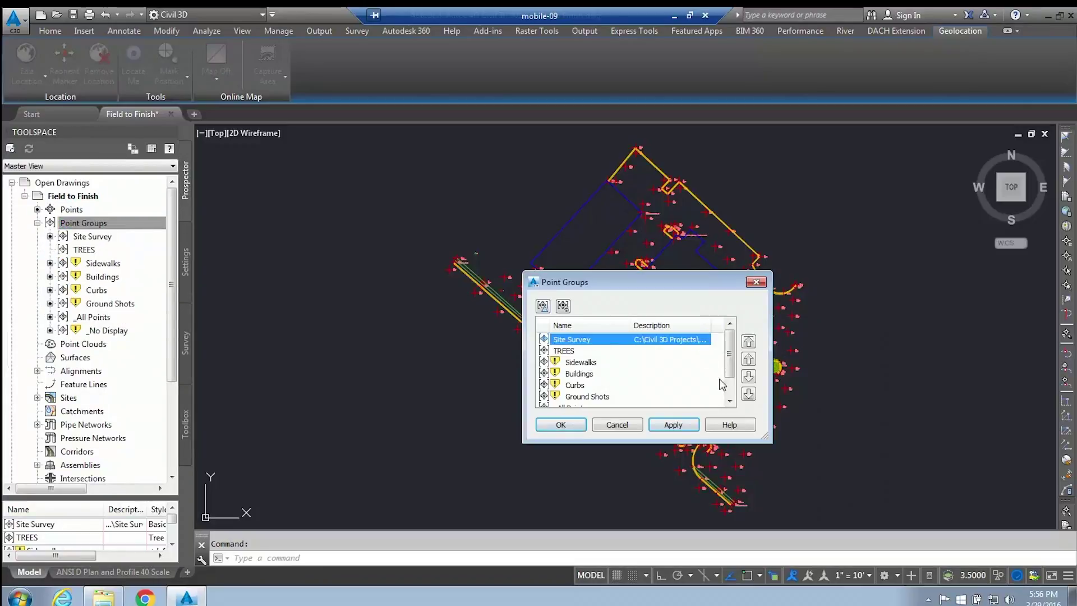
left_click(748, 394)
left_click(561, 425)
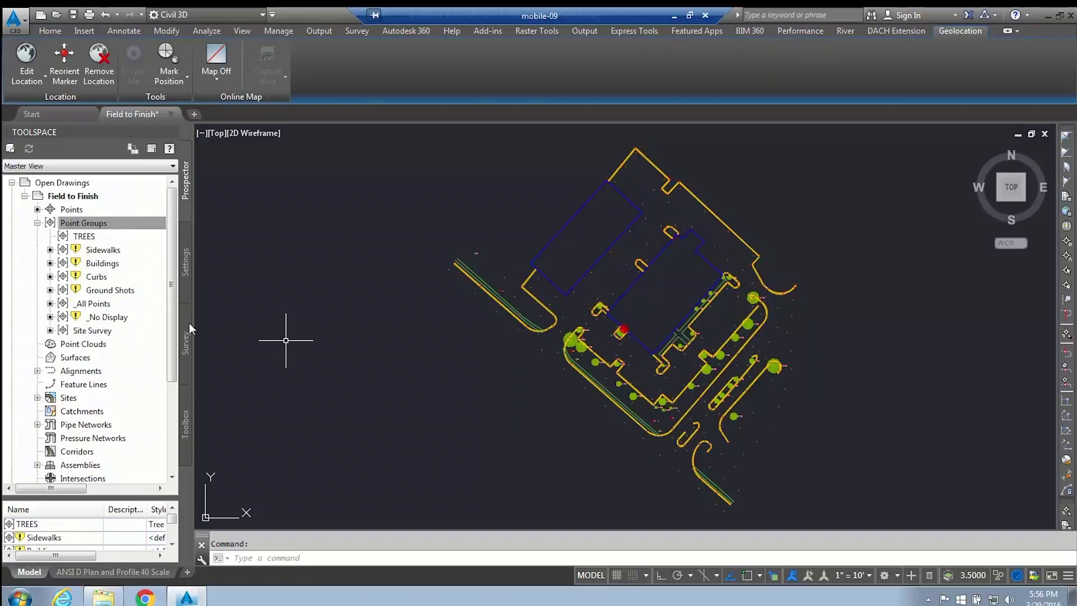
right_click(93, 221)
left_click(134, 278)
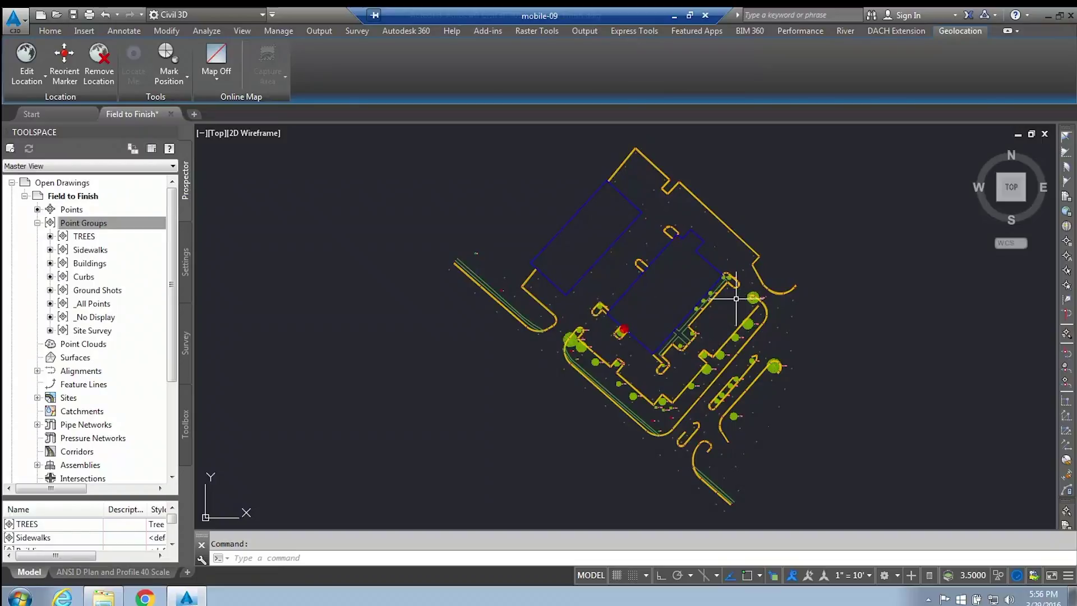
Create a TIN surface named EG with the default style.
left_click(79, 222)
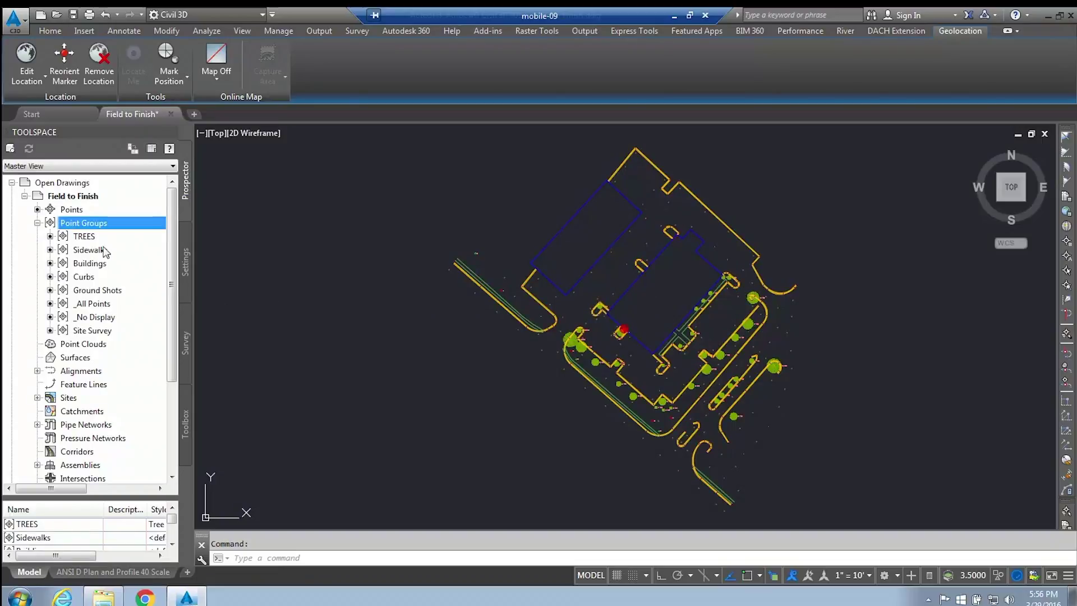
left_click(37, 222)
left_click(73, 249)
right_click(68, 248)
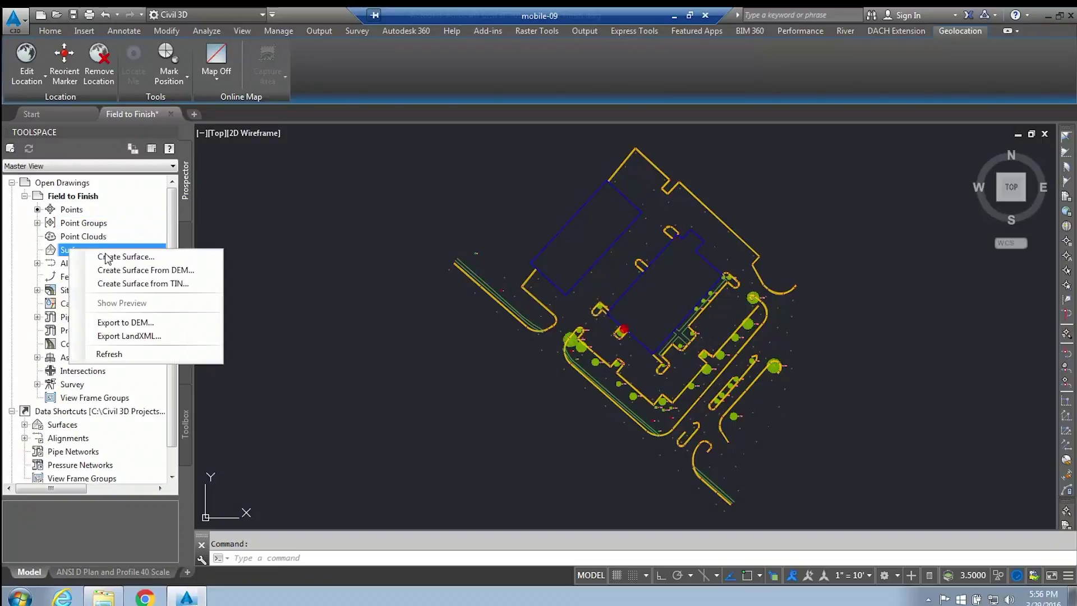
left_click(104, 255)
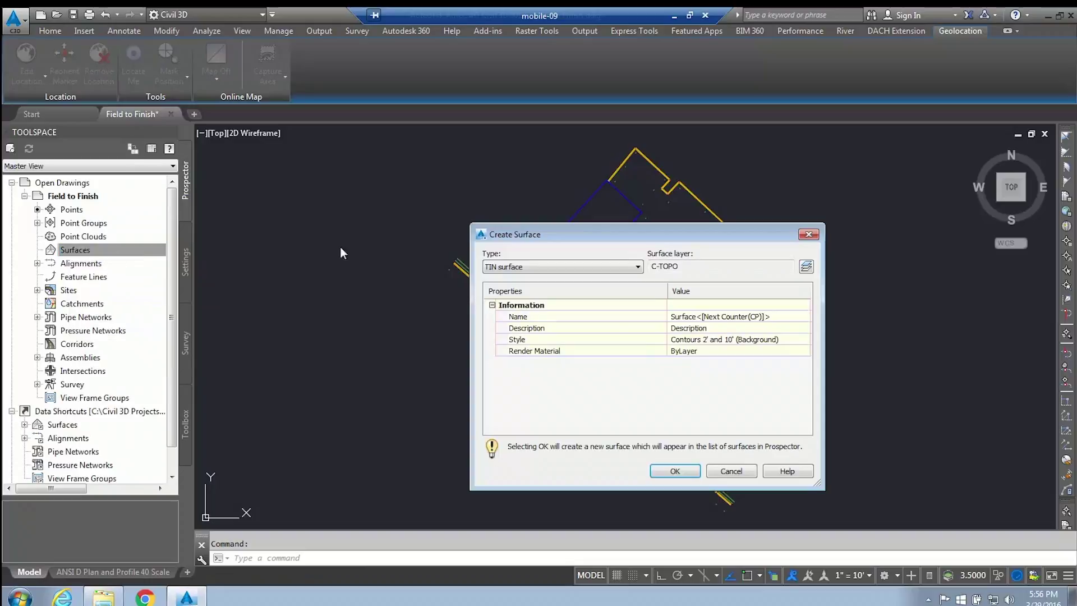
left_click(789, 315)
type("EG")
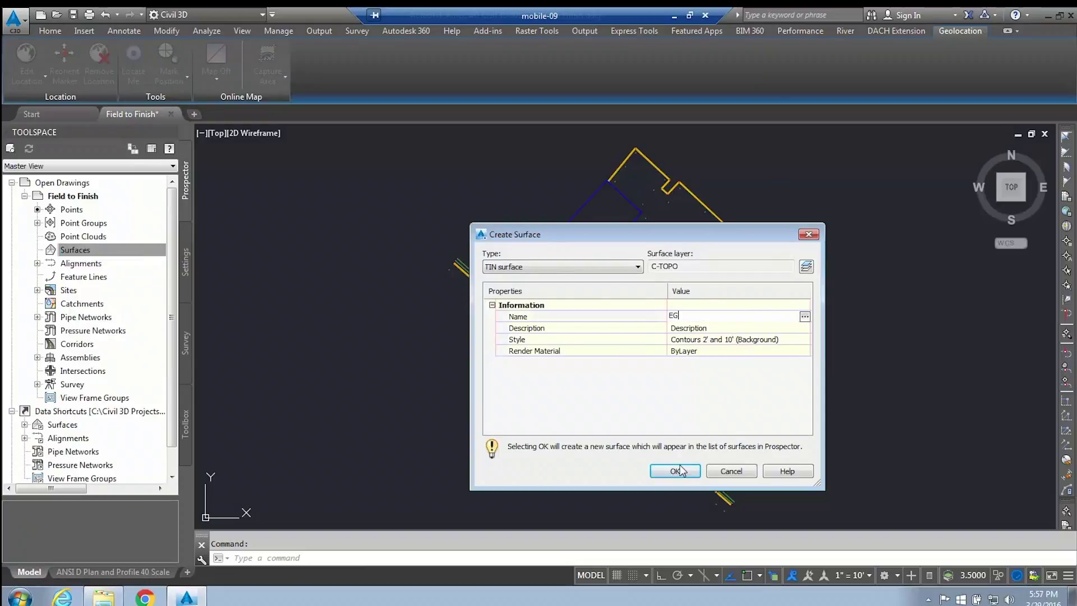
left_click(682, 472)
Add the Ground Shots point group to the EG surface definition.
left_click(37, 250)
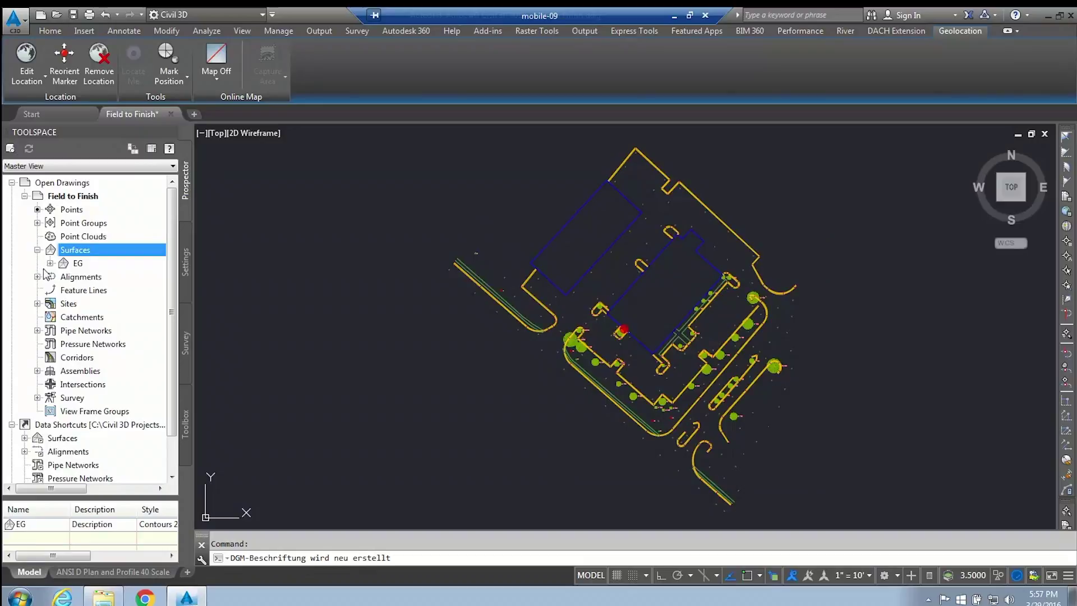
left_click(50, 263)
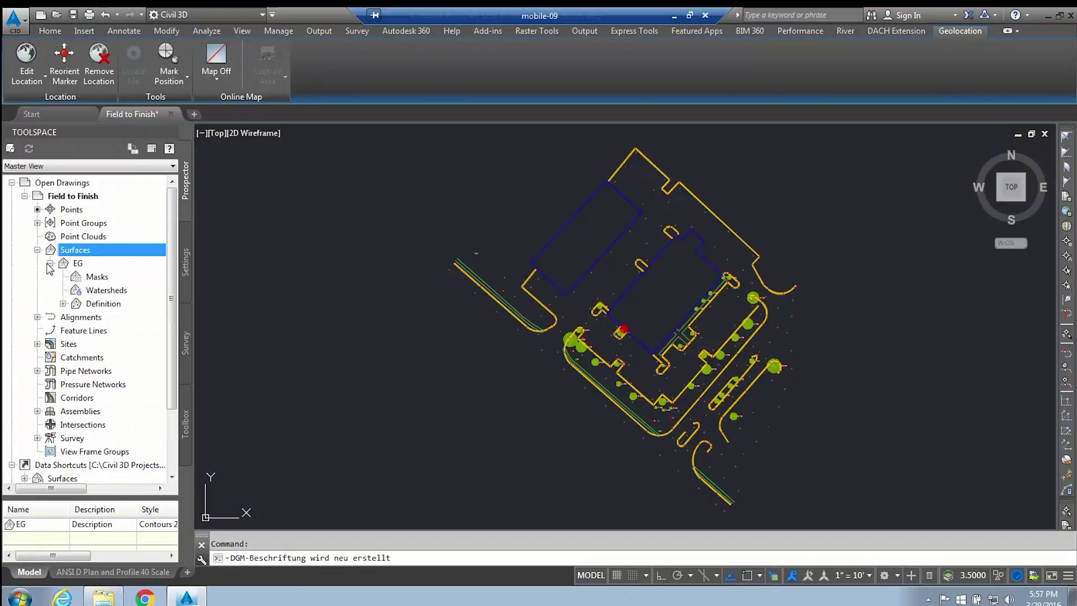
left_click(63, 304)
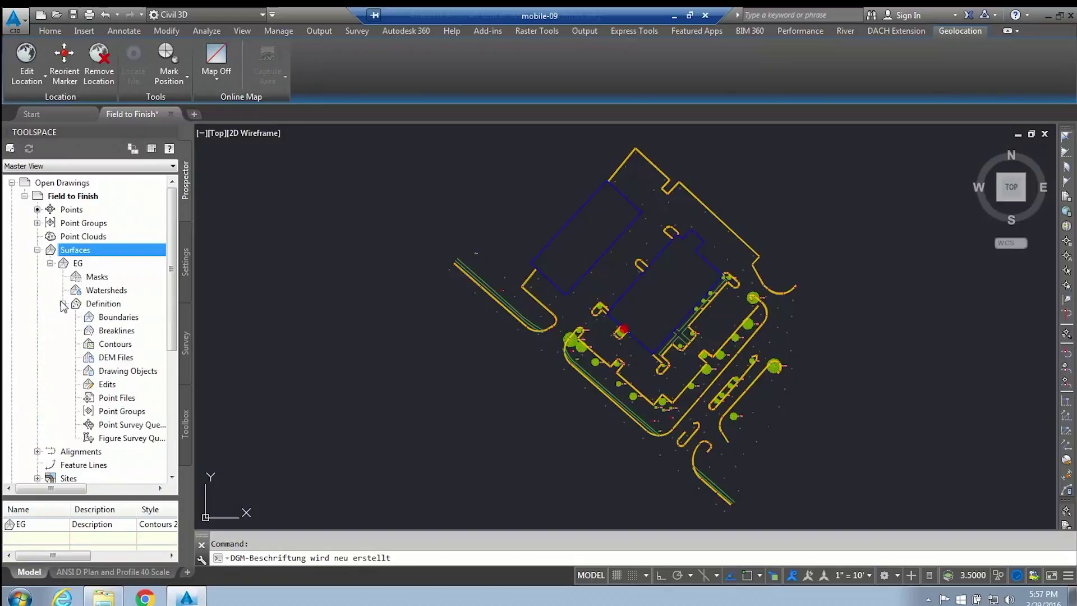
left_click(123, 415)
right_click(124, 418)
left_click(163, 422)
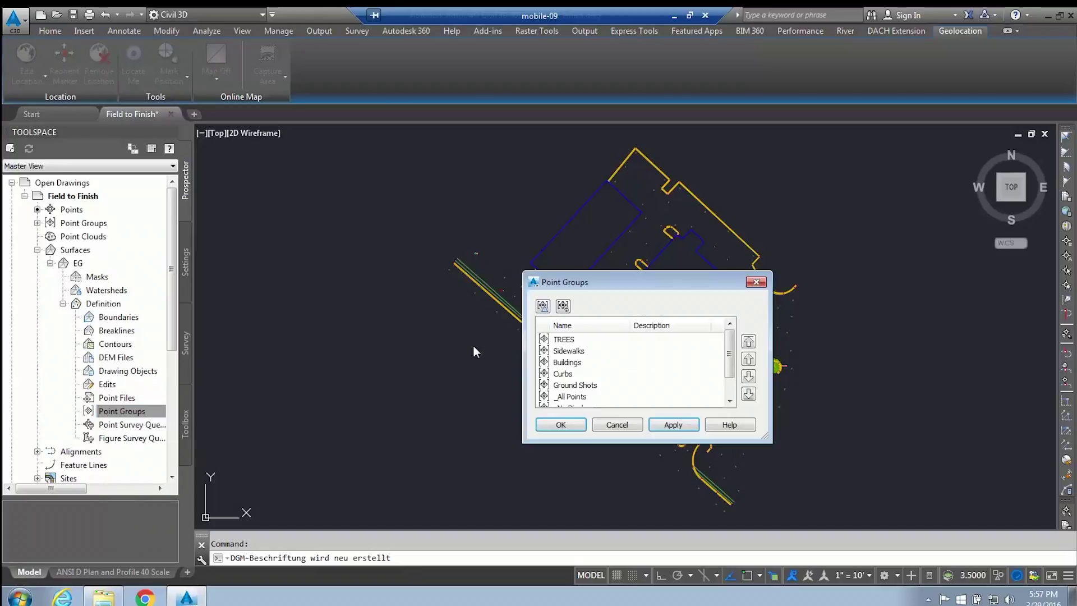
left_click(577, 385)
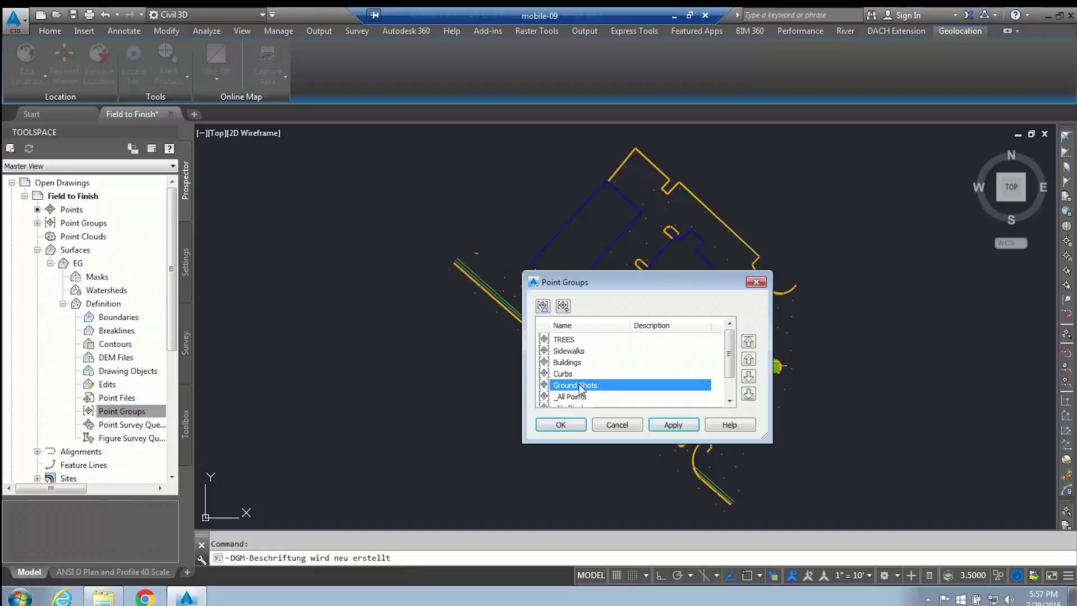
left_click(562, 424)
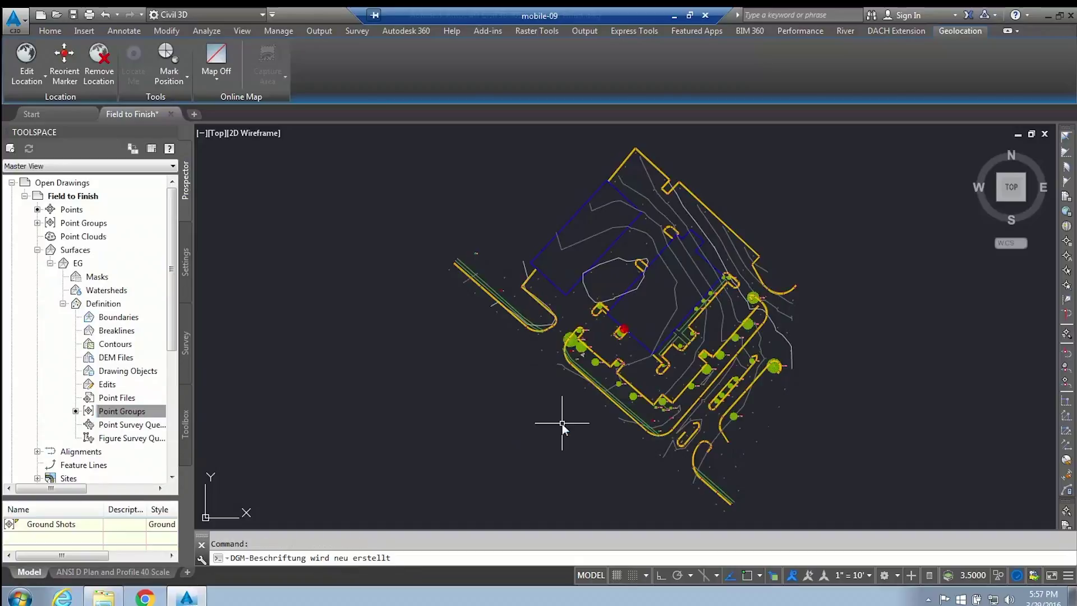
Create standard breaklines on the EG surface from the survey figures, keeping the default supplementing factors.
left_click(187, 350)
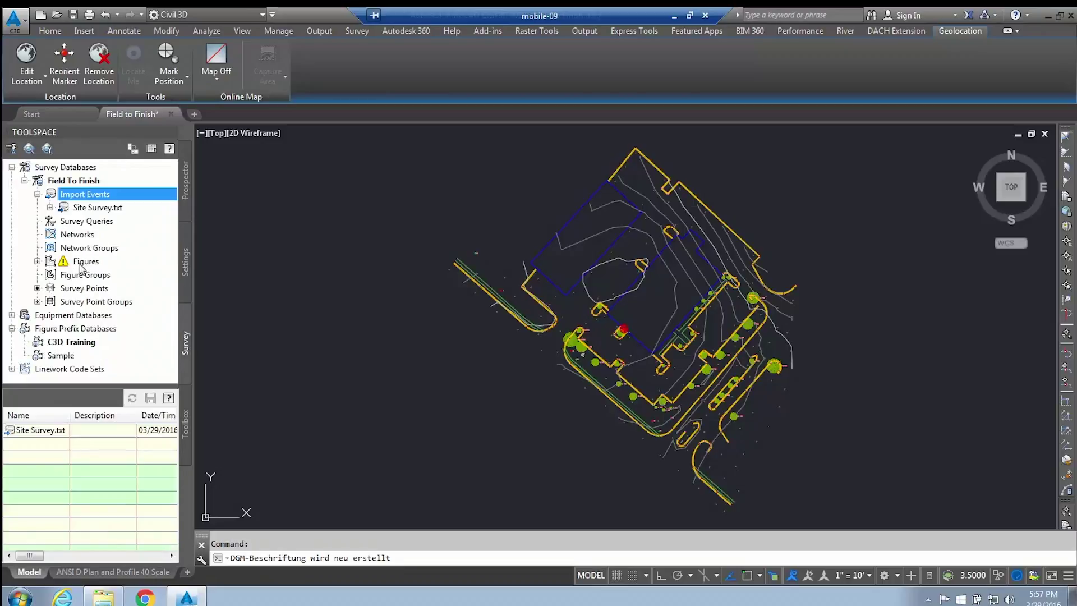
right_click(83, 262)
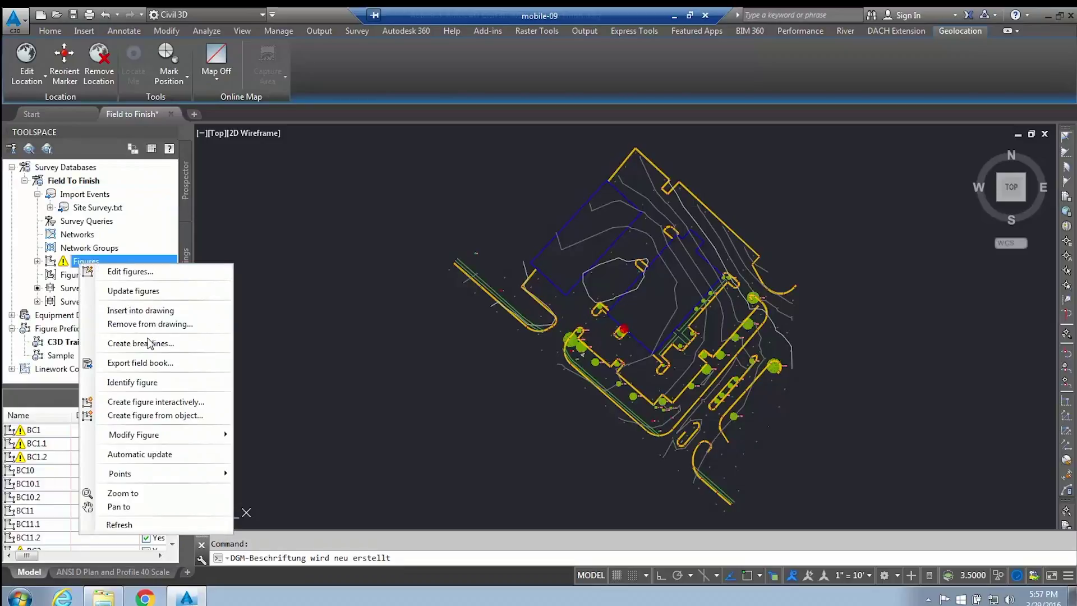
left_click(150, 343)
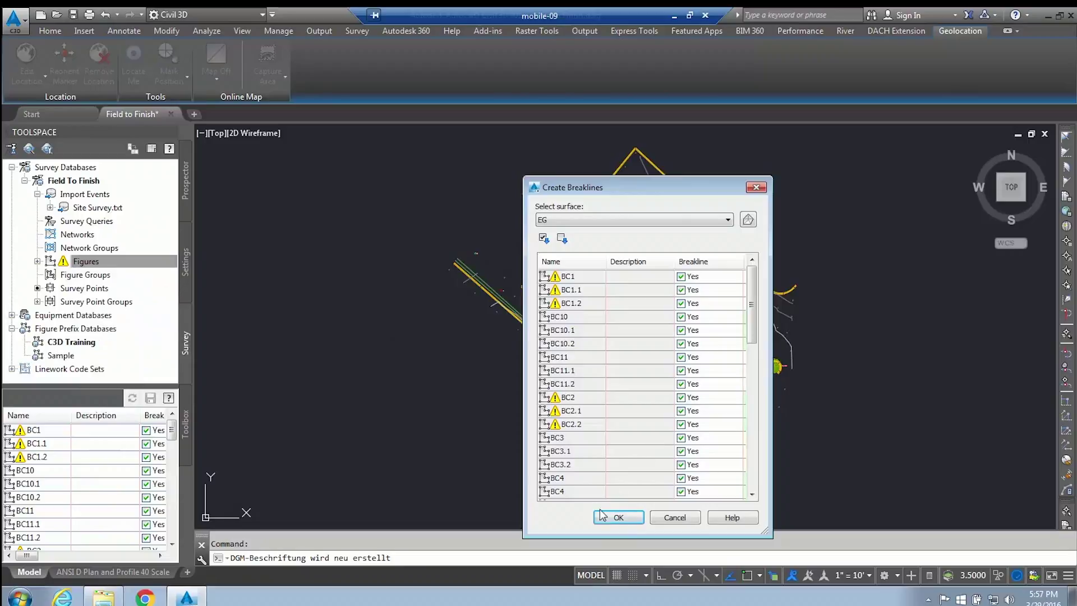
left_click(617, 517)
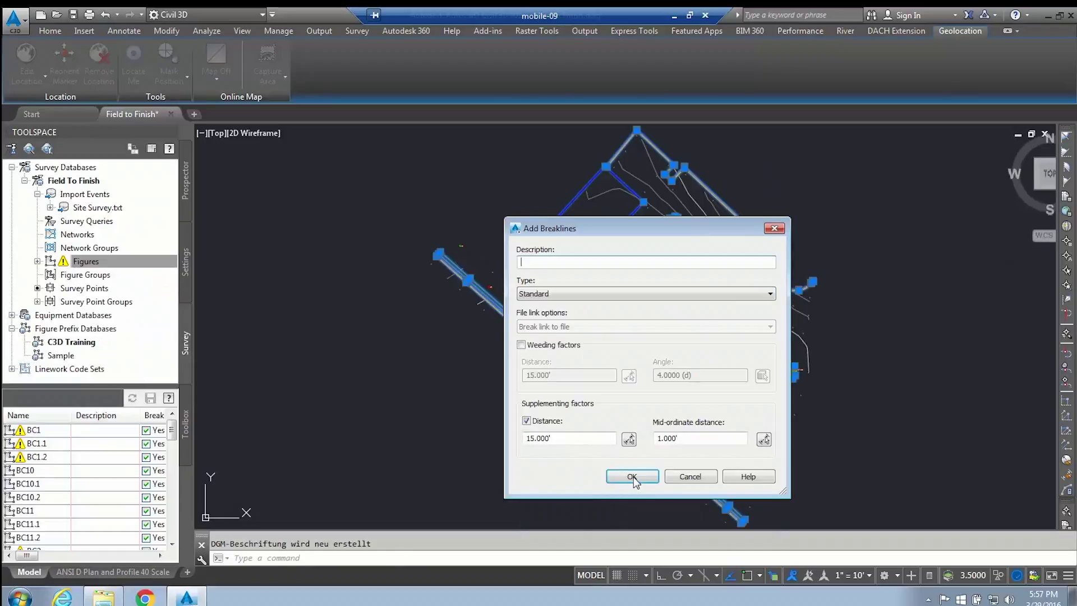
left_click(632, 477)
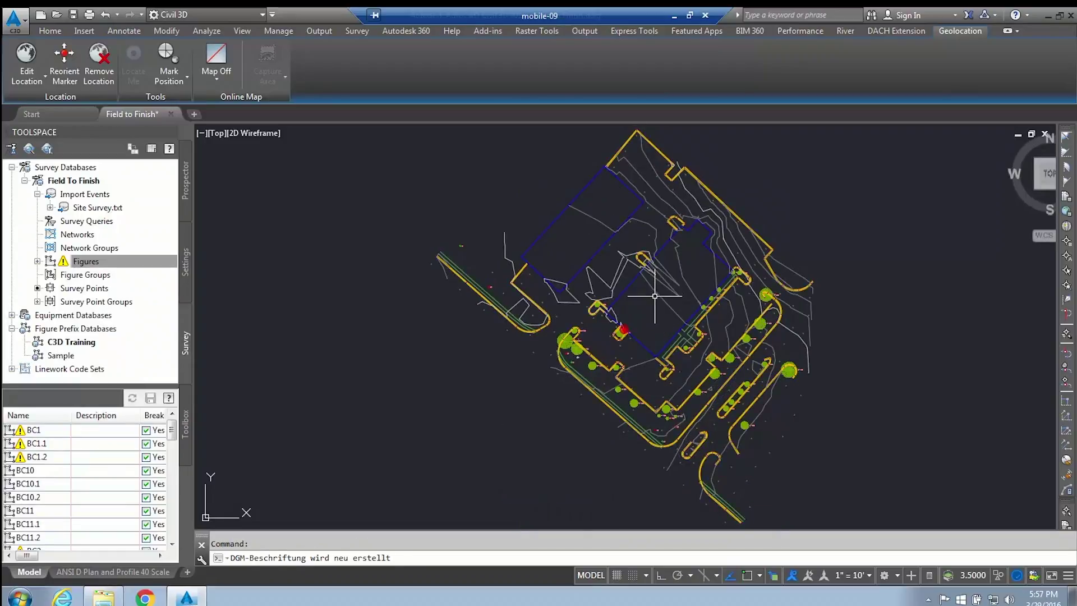
Add the two building outlines to the EG surface as Hide boundaries with non-destructive breaklines and a 1.000' mid-ordinate distance.
left_click(631, 280)
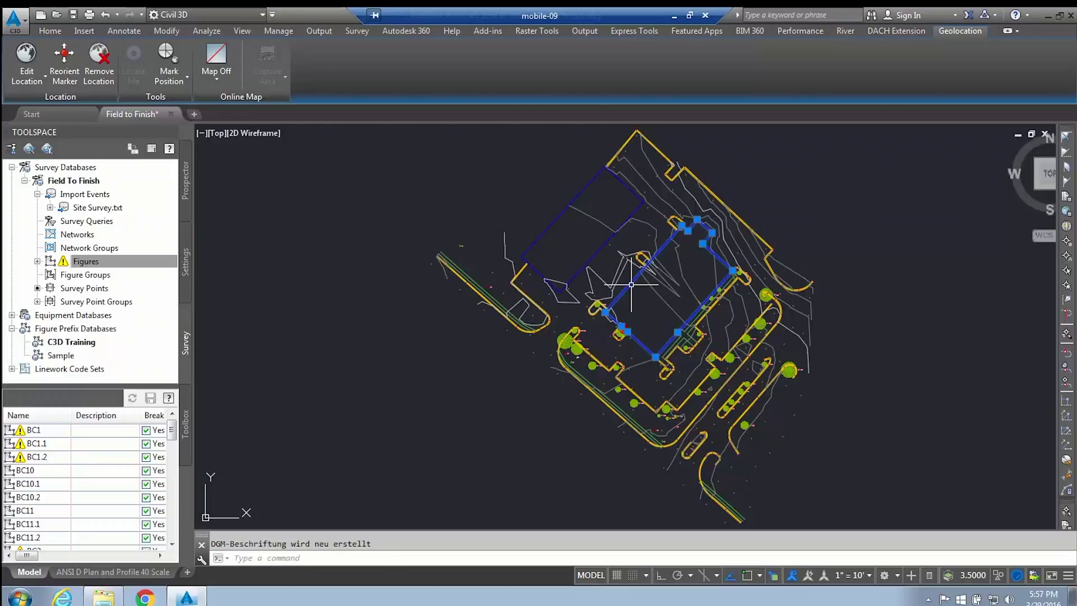
left_click(592, 179)
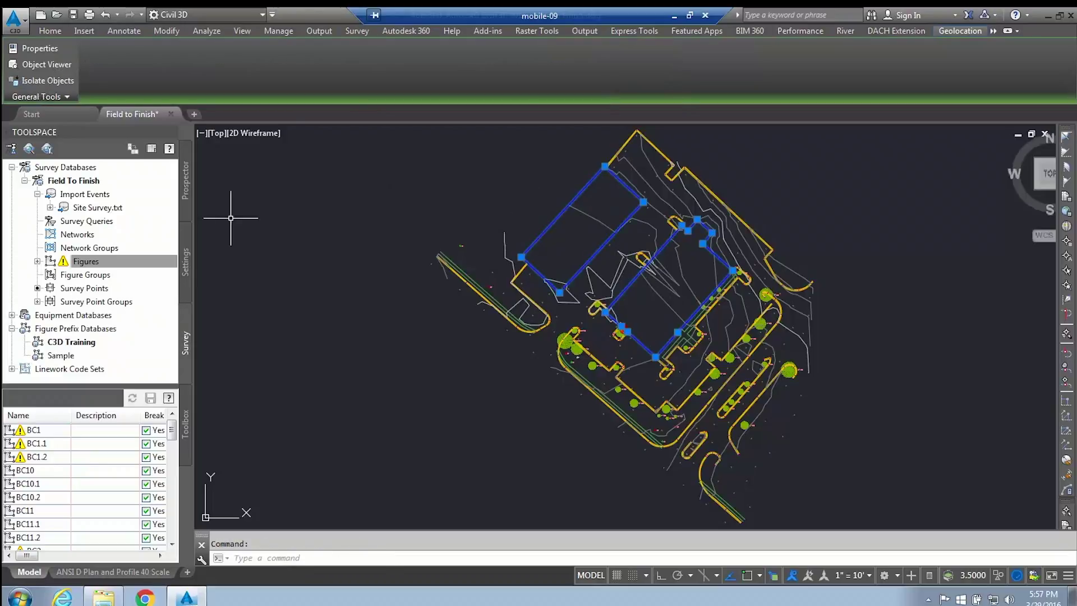
left_click(184, 203)
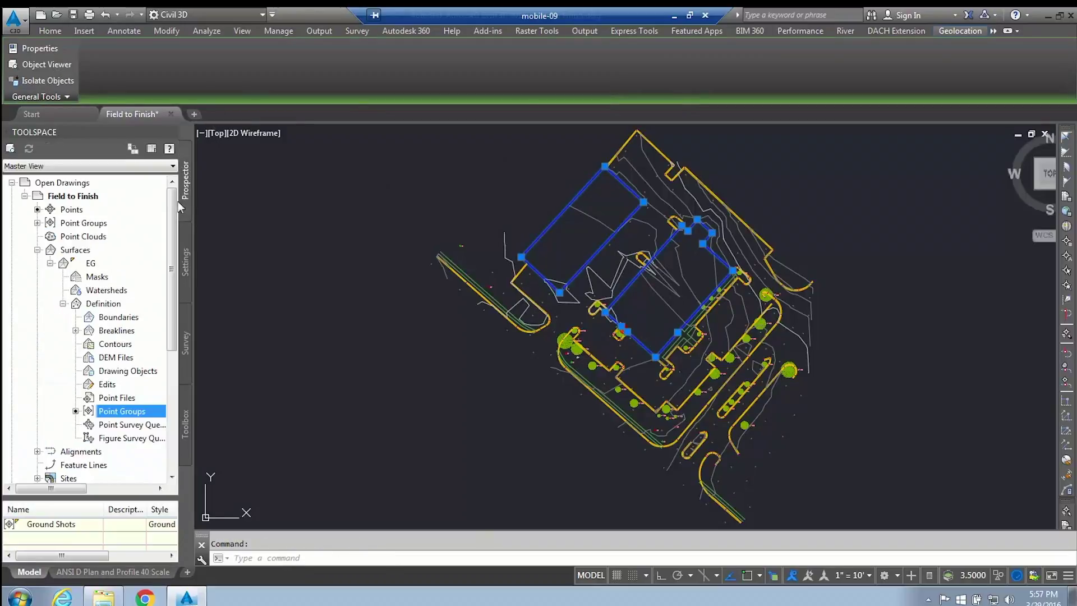
right_click(118, 317)
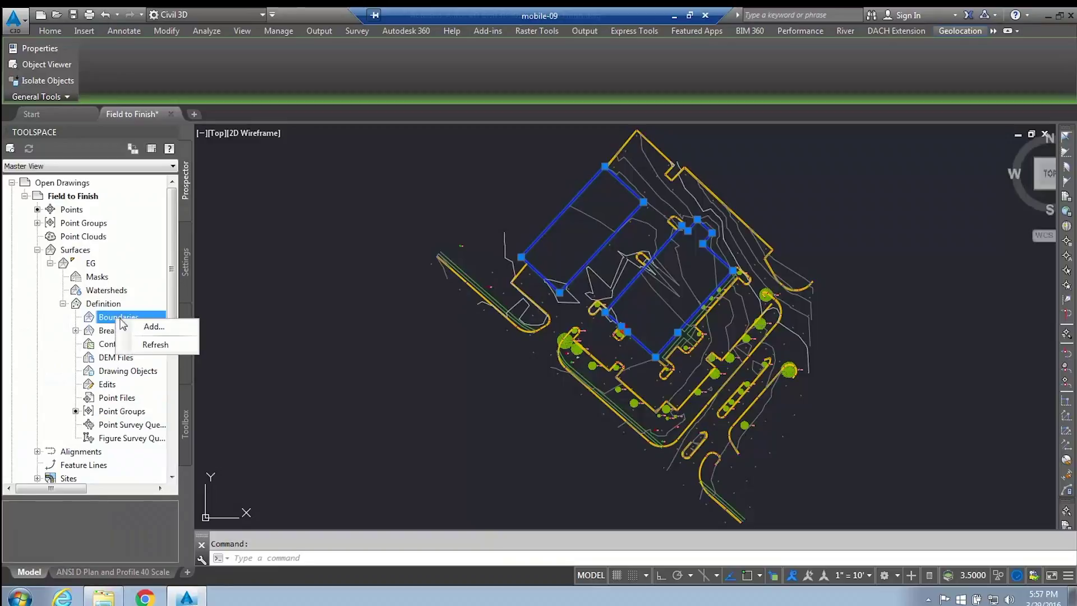
left_click(149, 324)
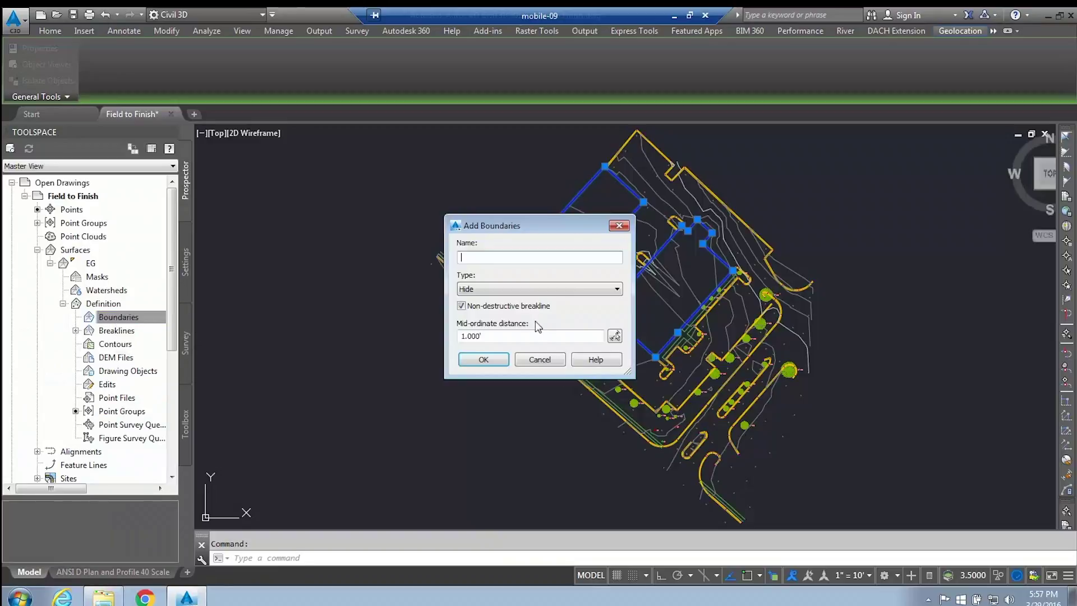
left_click(483, 360)
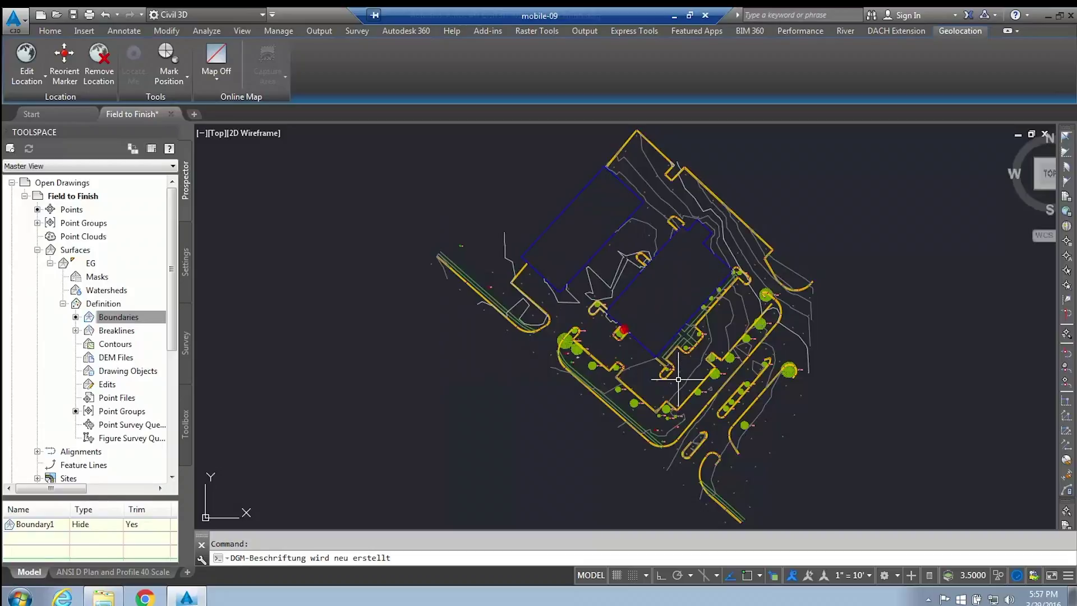
scroll(681, 378, "up", 2)
scroll(504, 381, "up", 3)
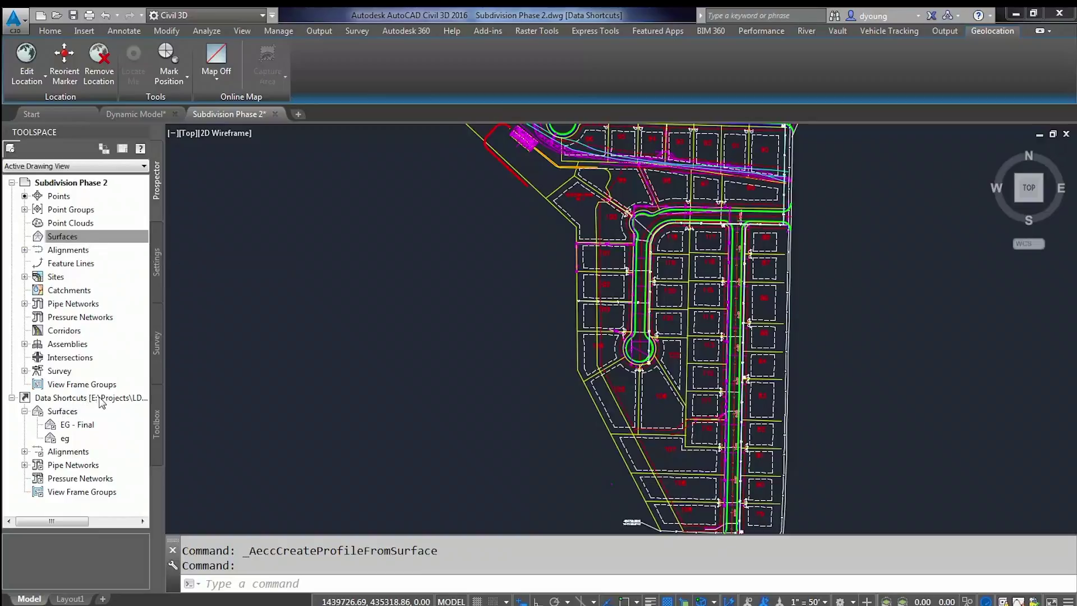
Create a reference to the eg surface data shortcut with the Contours 2' and 10' (Background) style.
right_click(64, 439)
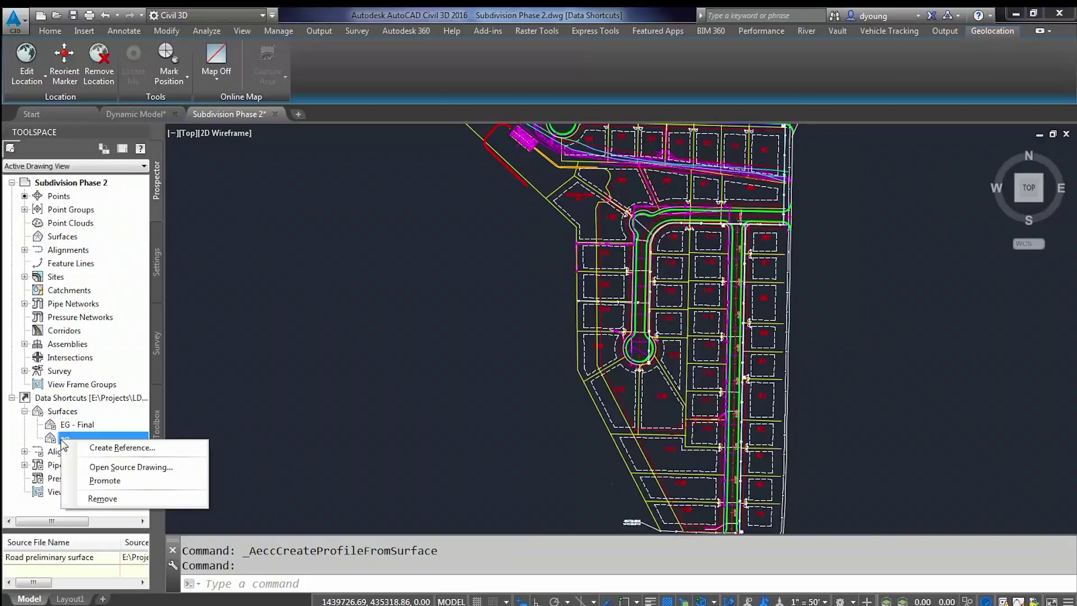
left_click(92, 447)
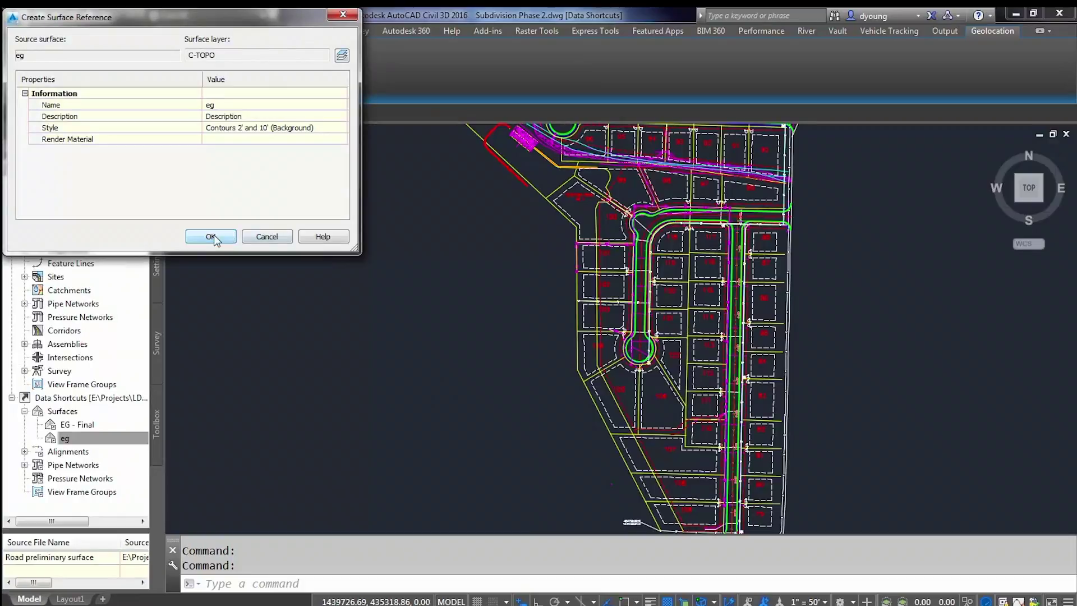
left_click(211, 237)
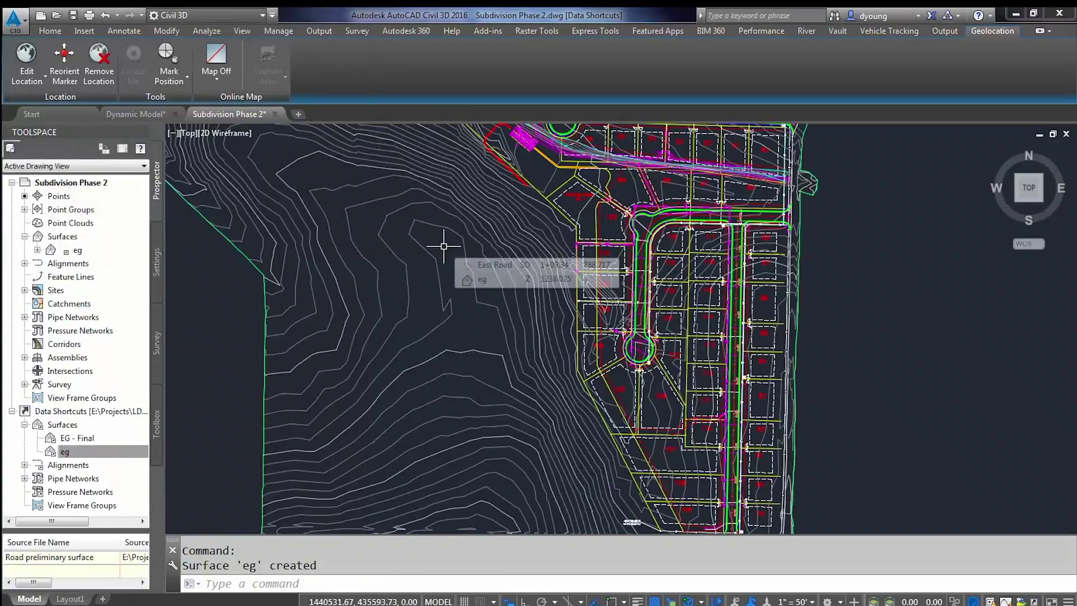
Sample the eg surface along the full East Road alignment as a dynamic surface profile.
scroll(724, 367, "up", 7)
left_click(740, 356)
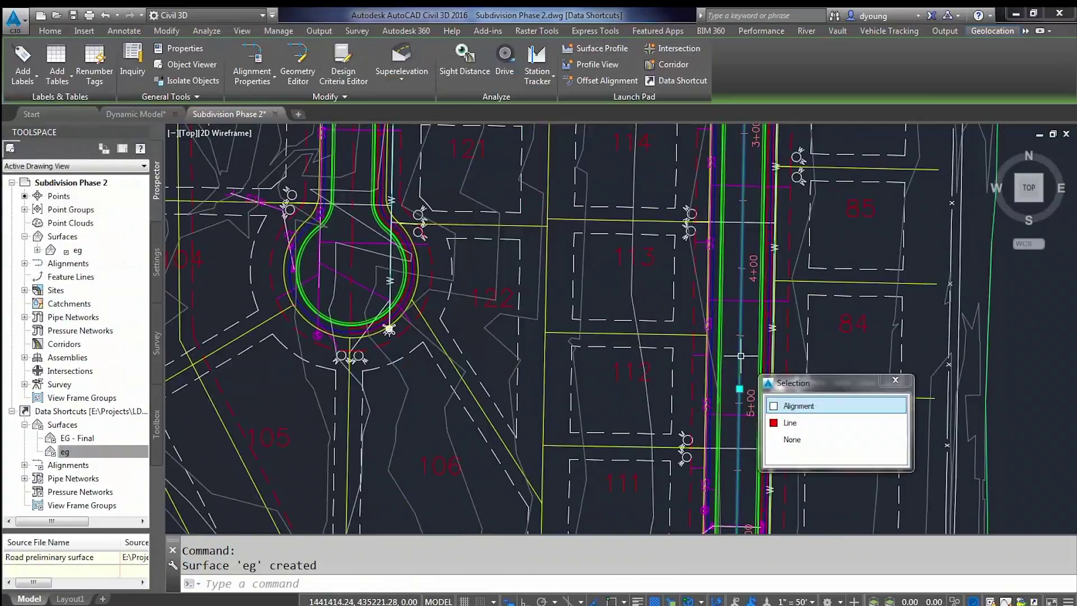
left_click(788, 405)
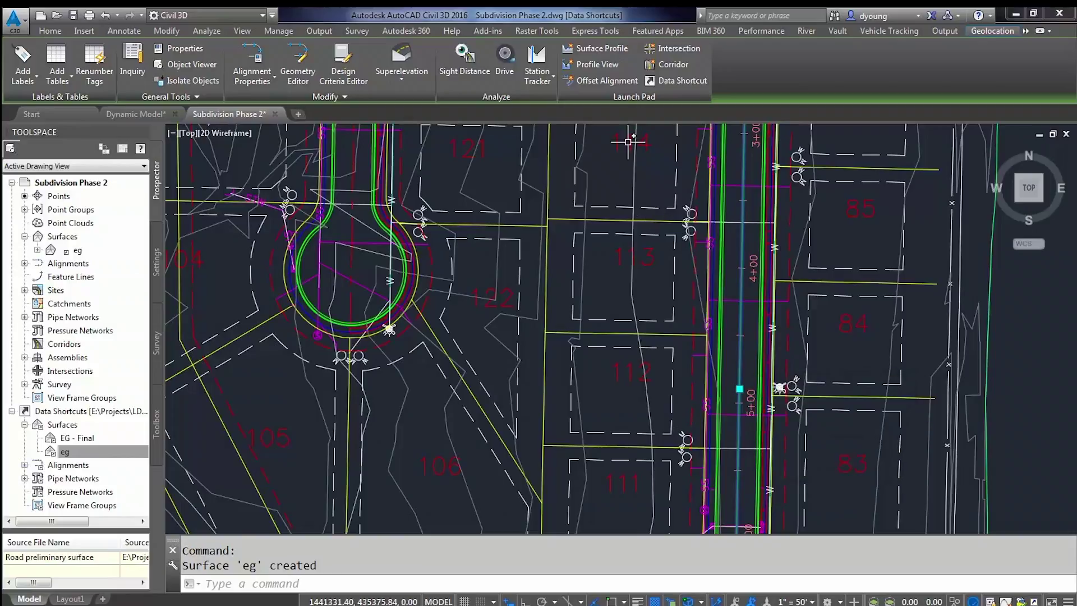
left_click(603, 50)
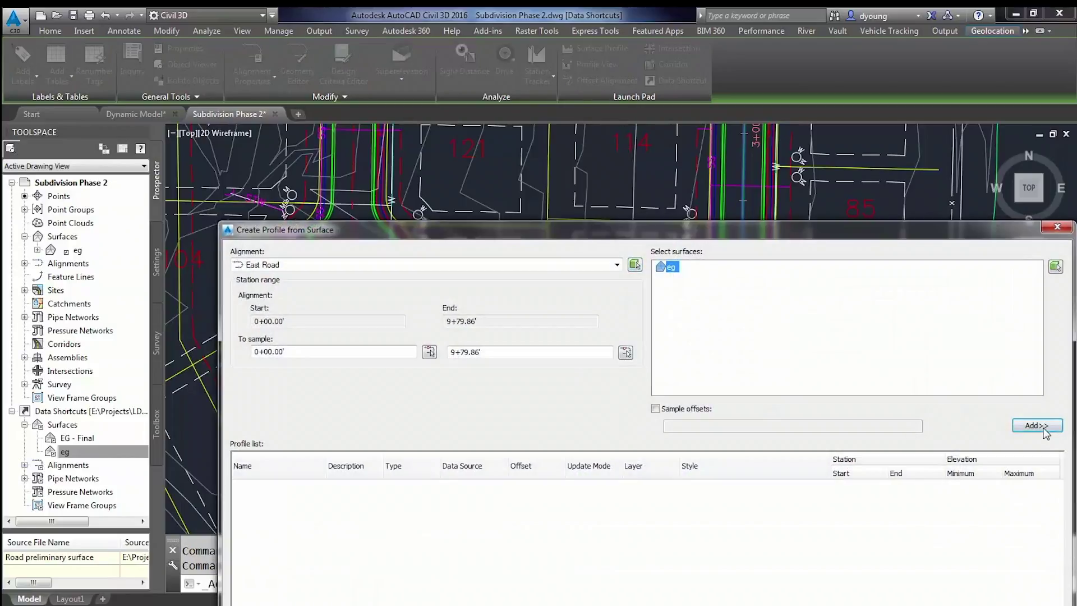
left_click(1037, 425)
left_click_drag(674, 229, 531, 110)
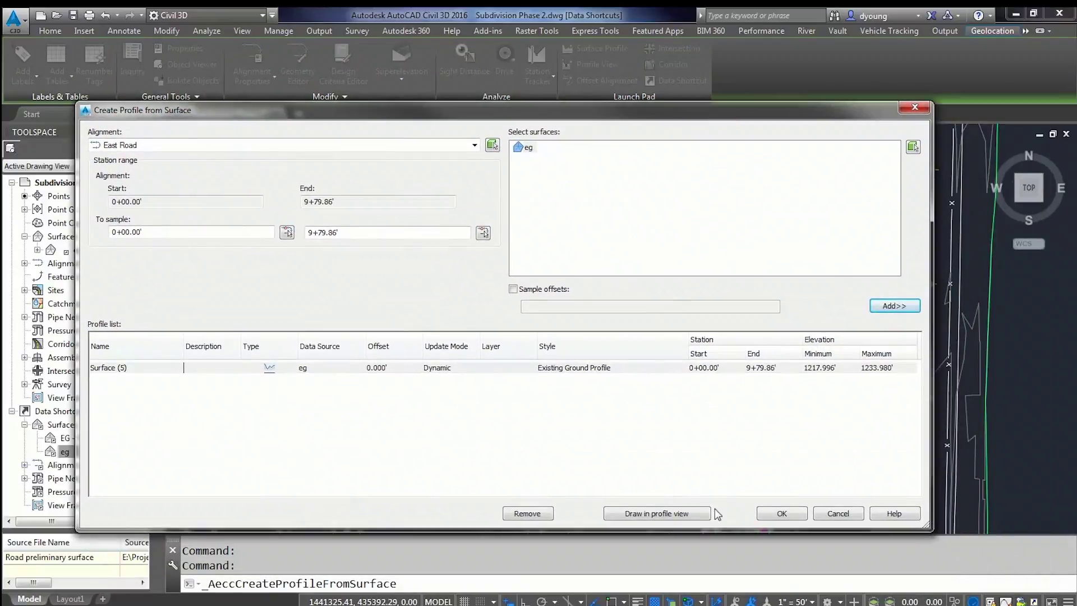
Draw the East Road surface profile in a profile view with default settings, placed in the empty area beside the subdivision plan.
left_click(692, 514)
left_click(752, 453)
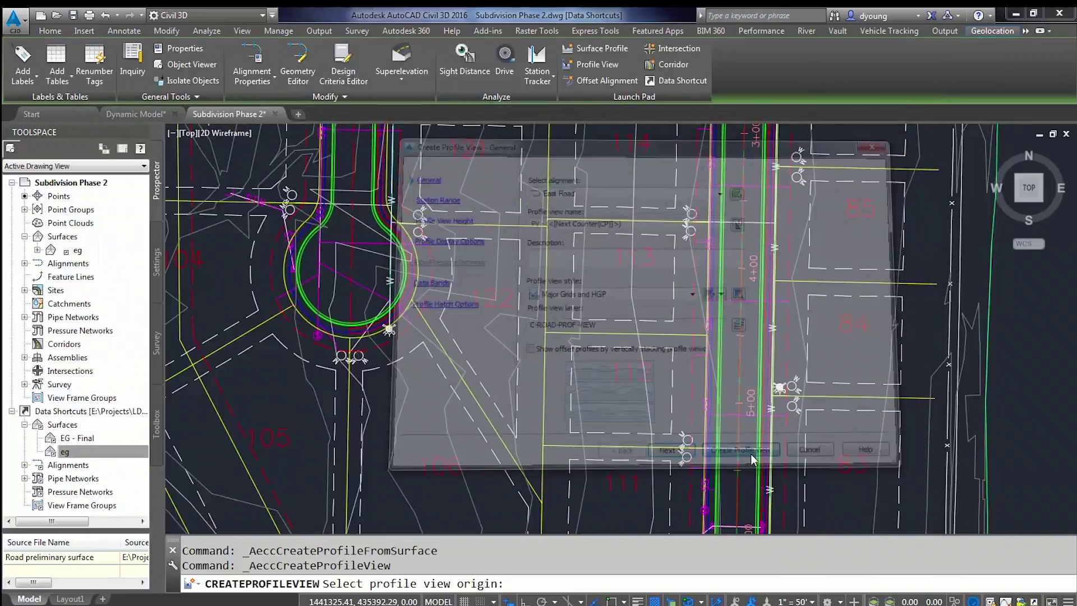
scroll(817, 385, "down", 3)
scroll(589, 385, "up", 3)
left_click(627, 396)
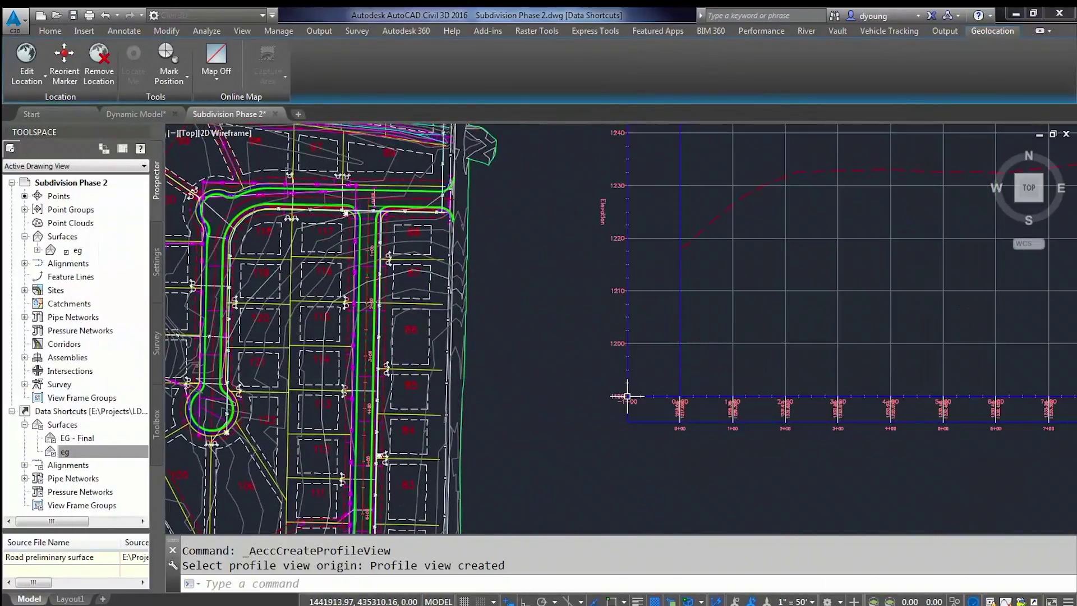
scroll(774, 369, "down", 4)
middle_click_drag(606, 384, 588, 388)
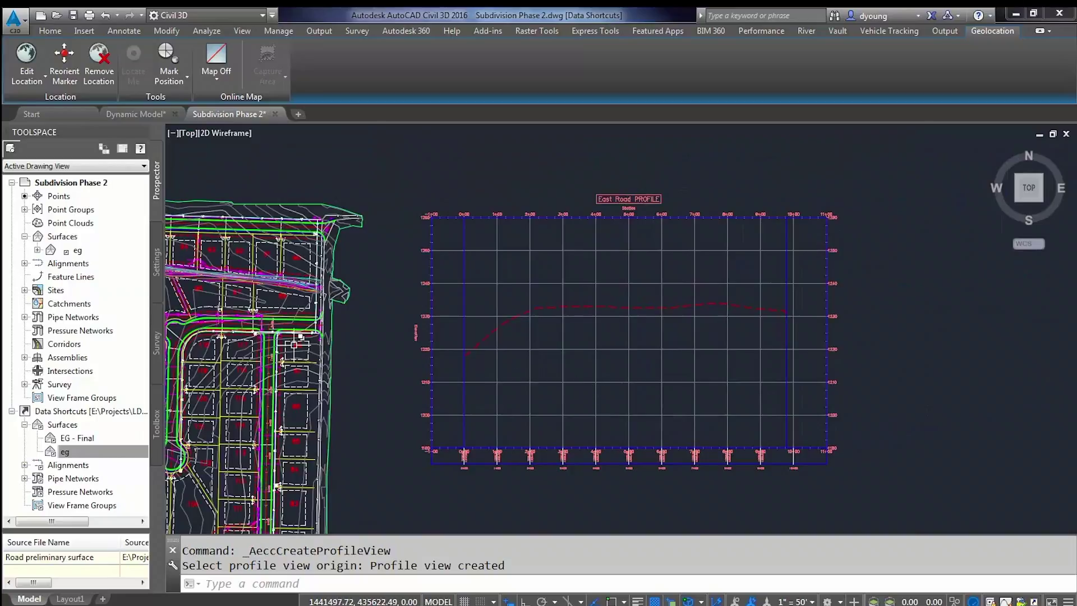
Relink the drawing's eg surface to the EG - Final data shortcut using the data shortcut manager.
mouse_move(285, 427)
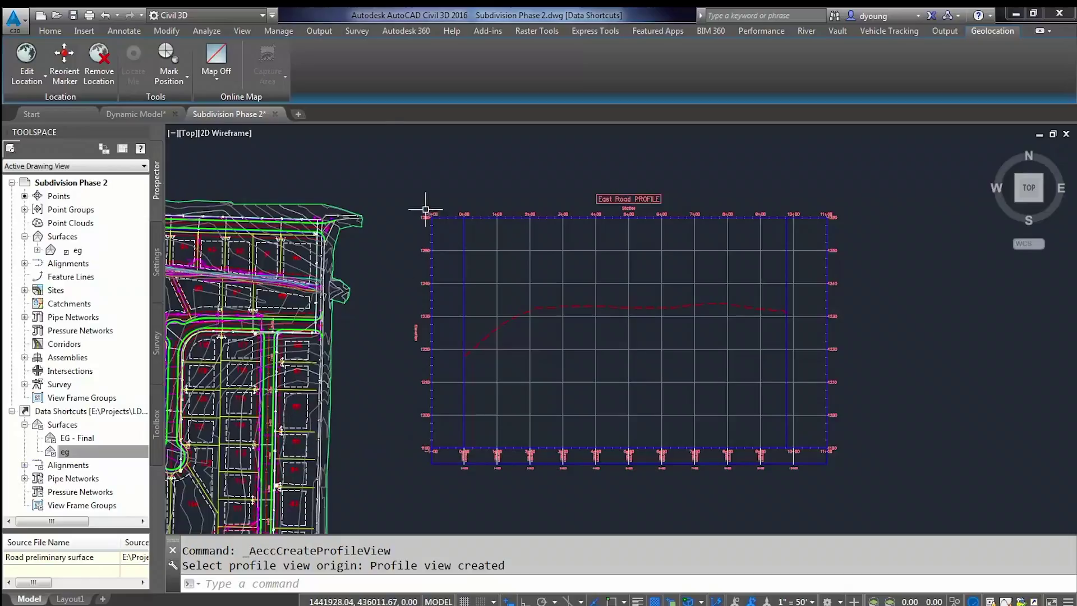
left_click(289, 32)
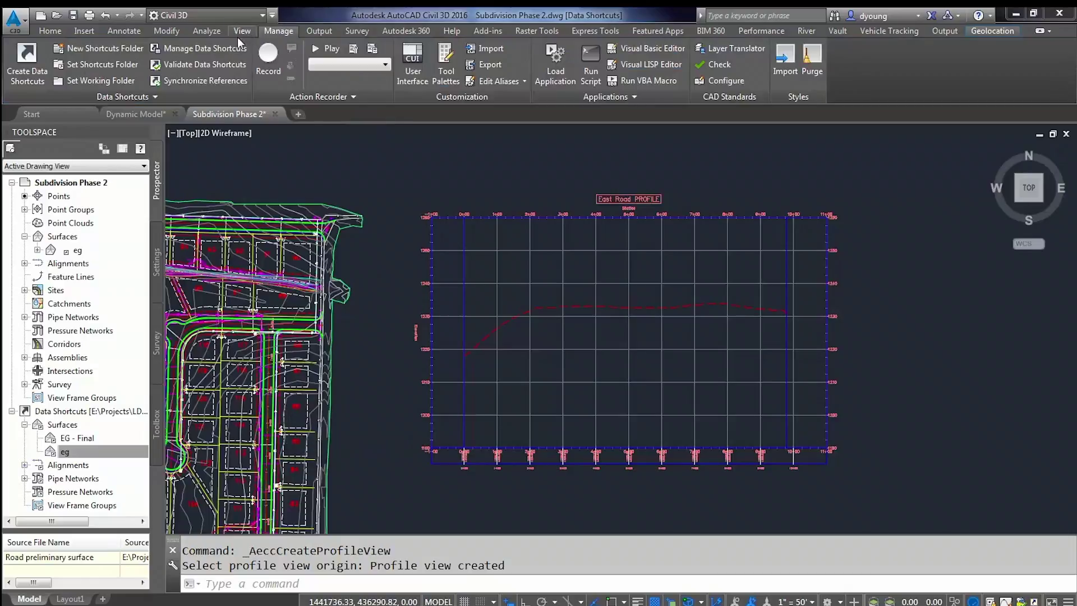
left_click(224, 49)
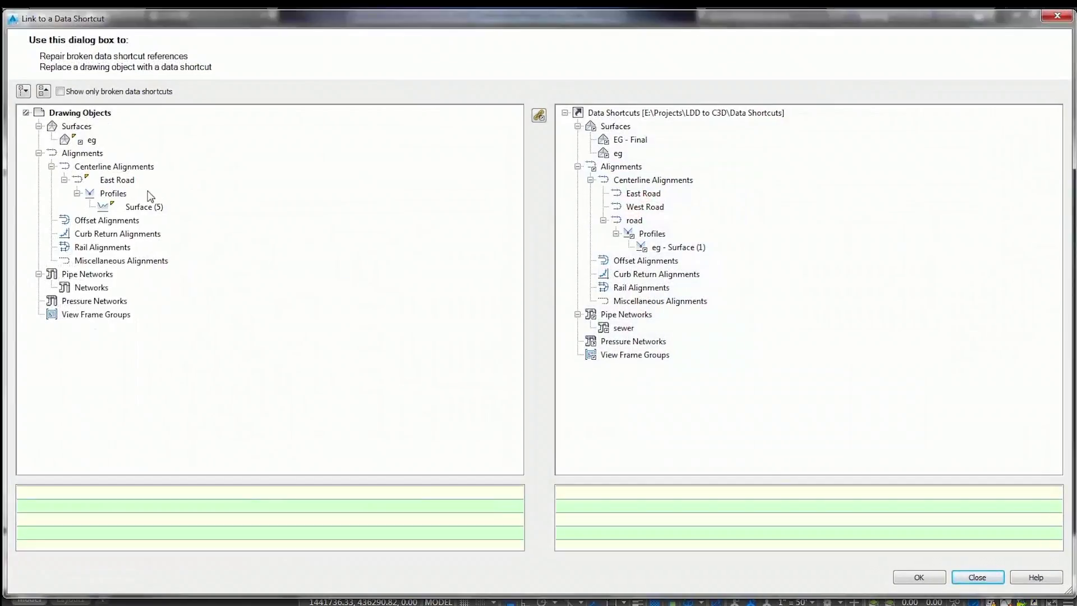
left_click(91, 141)
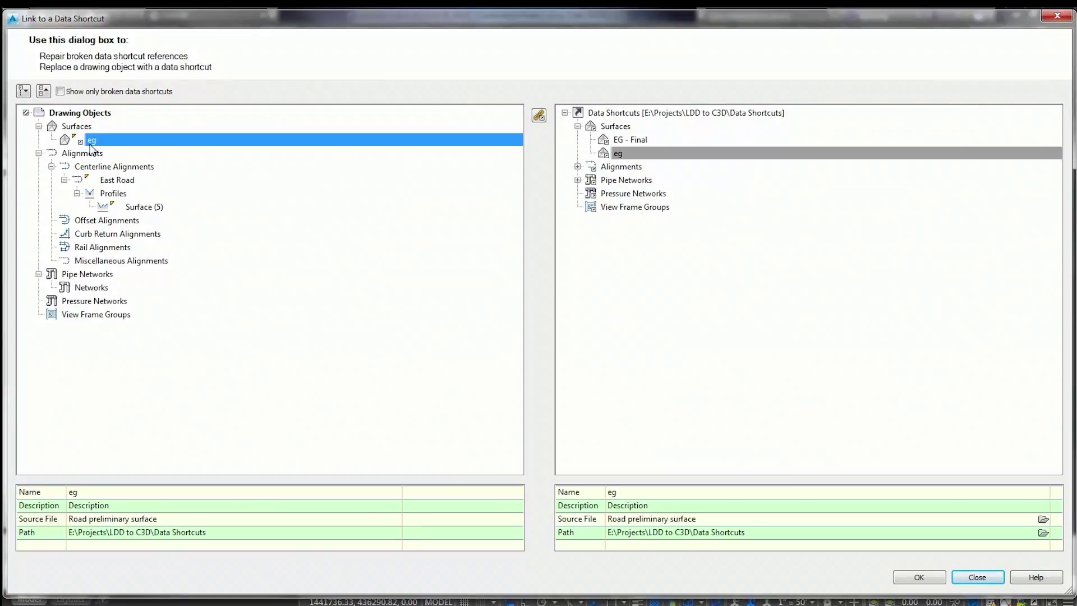
left_click(624, 141)
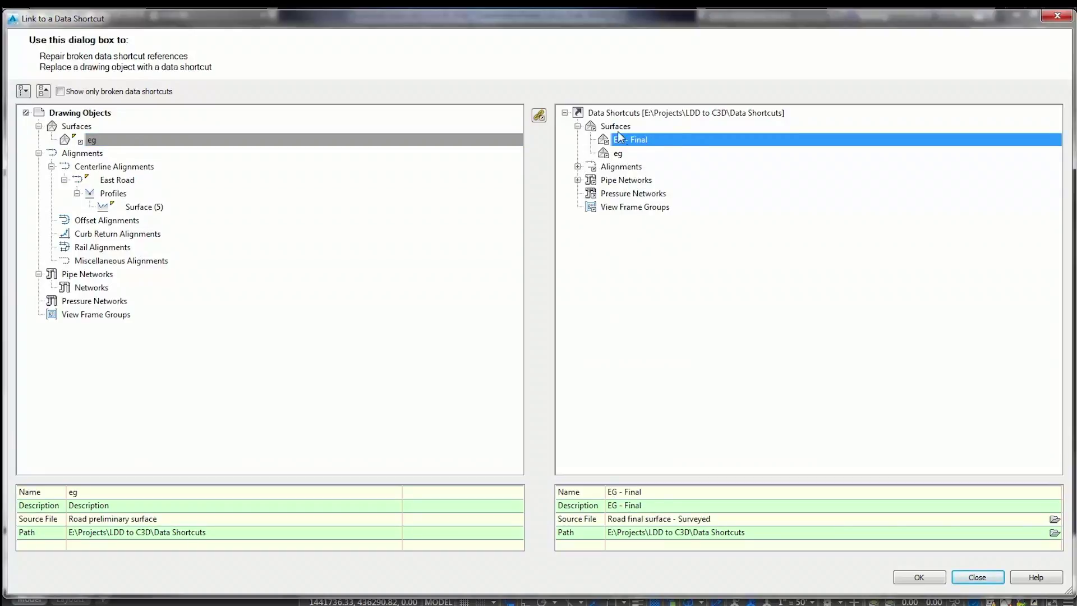
left_click(539, 115)
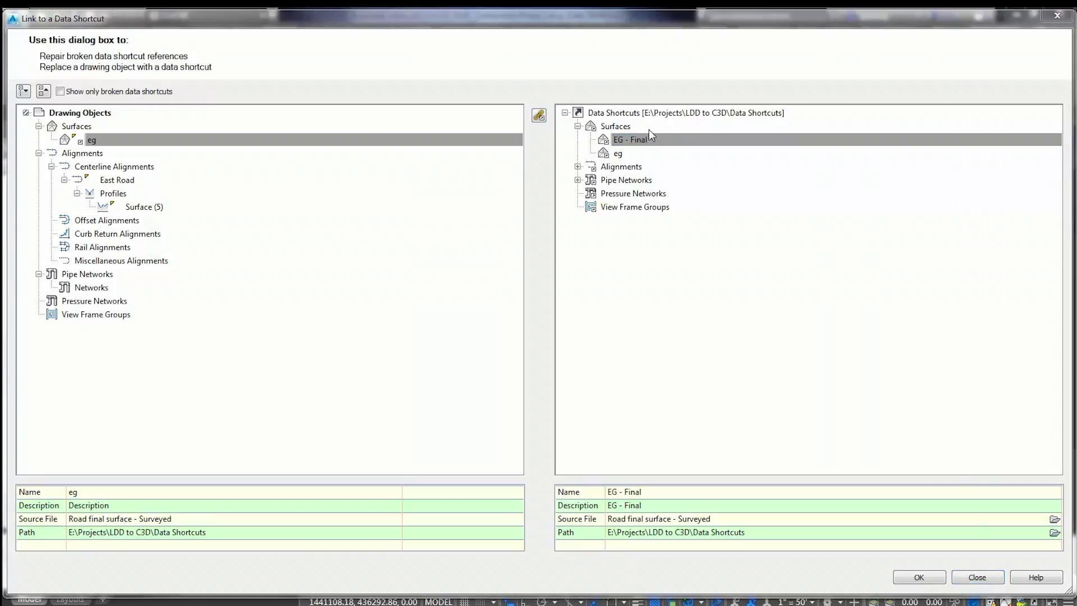
left_click(918, 579)
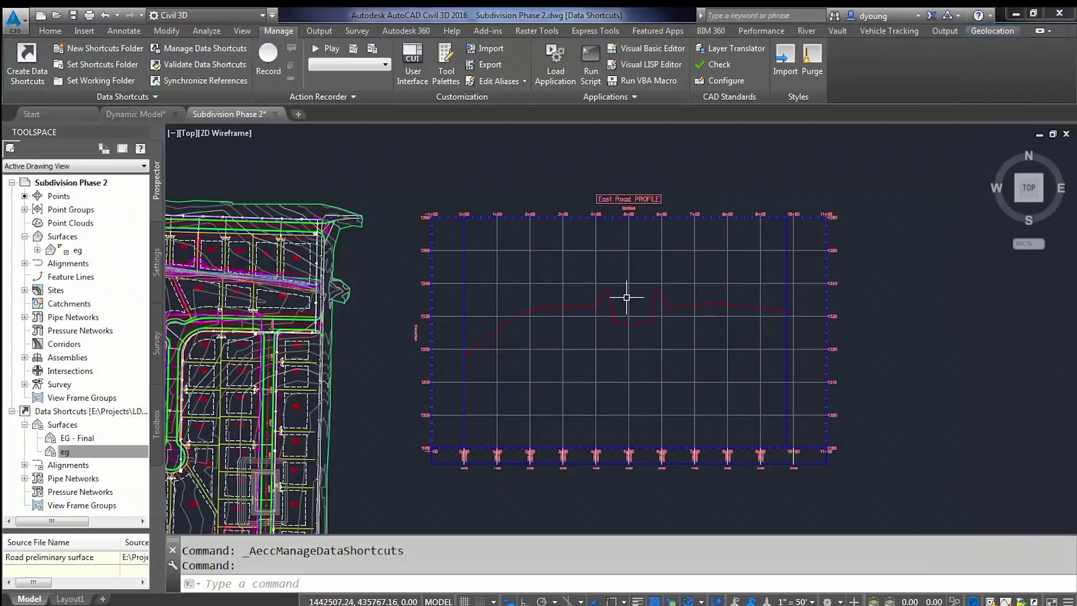
mouse_move(642, 307)
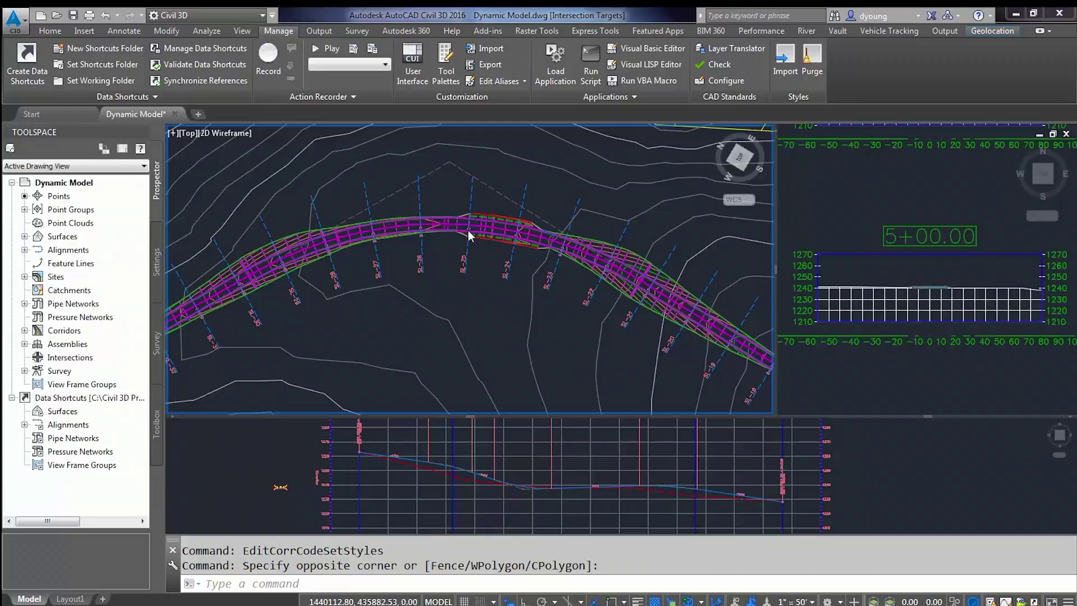
Move the intersection point of the road alignment's curve toward sample line SL-24 in the plan view.
left_click(492, 194)
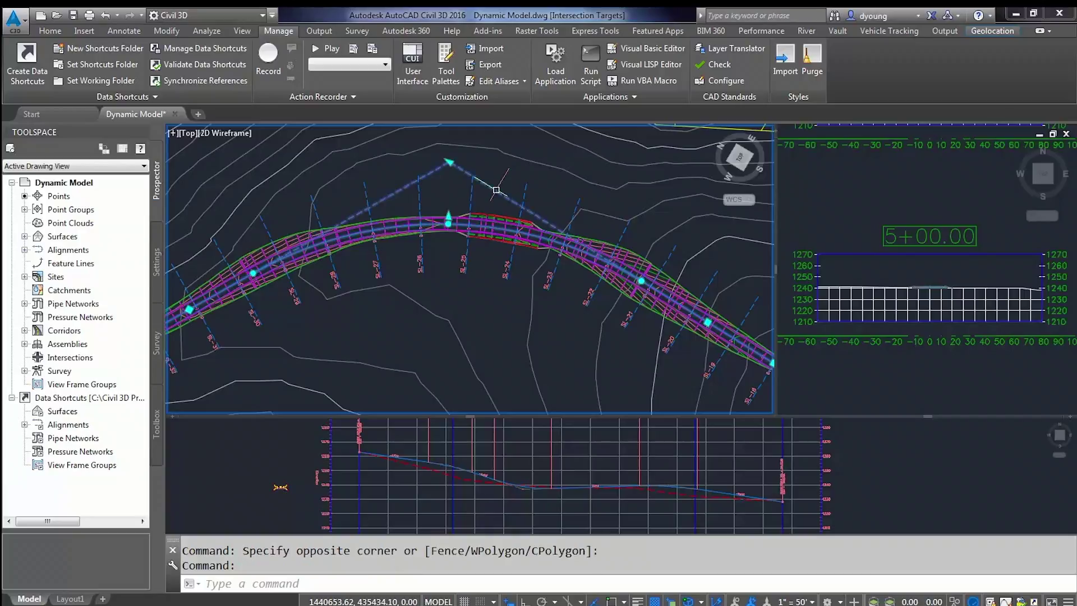
left_click(449, 162)
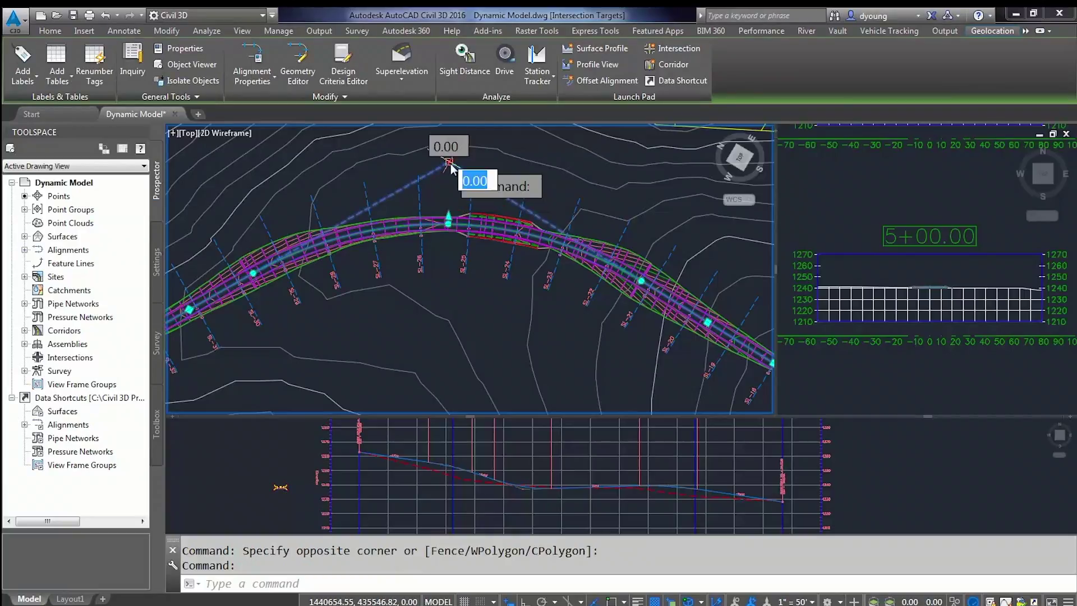
left_click(503, 168)
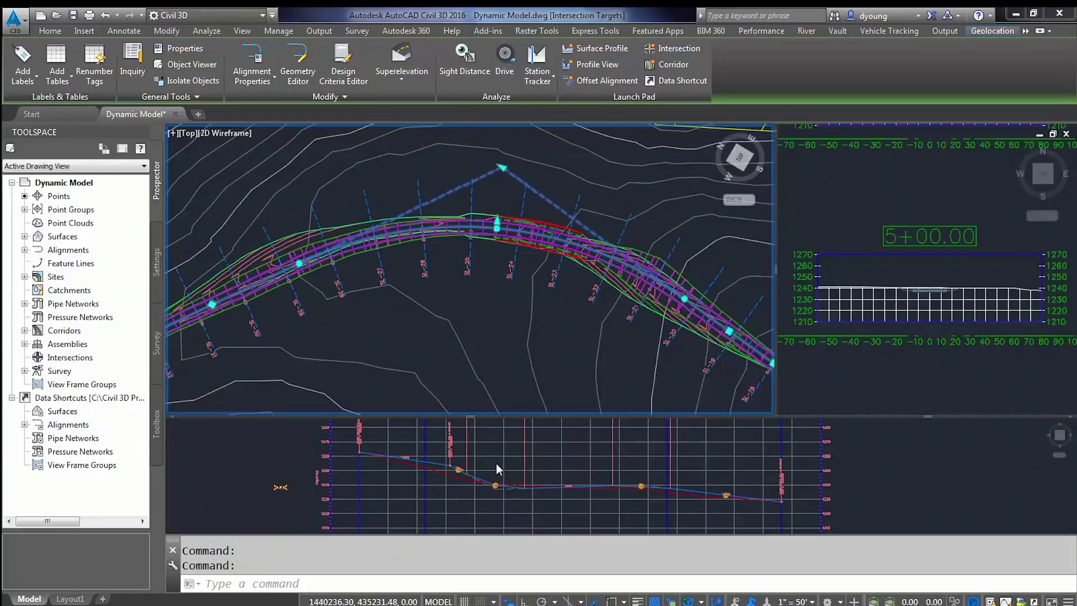
left_click(497, 229)
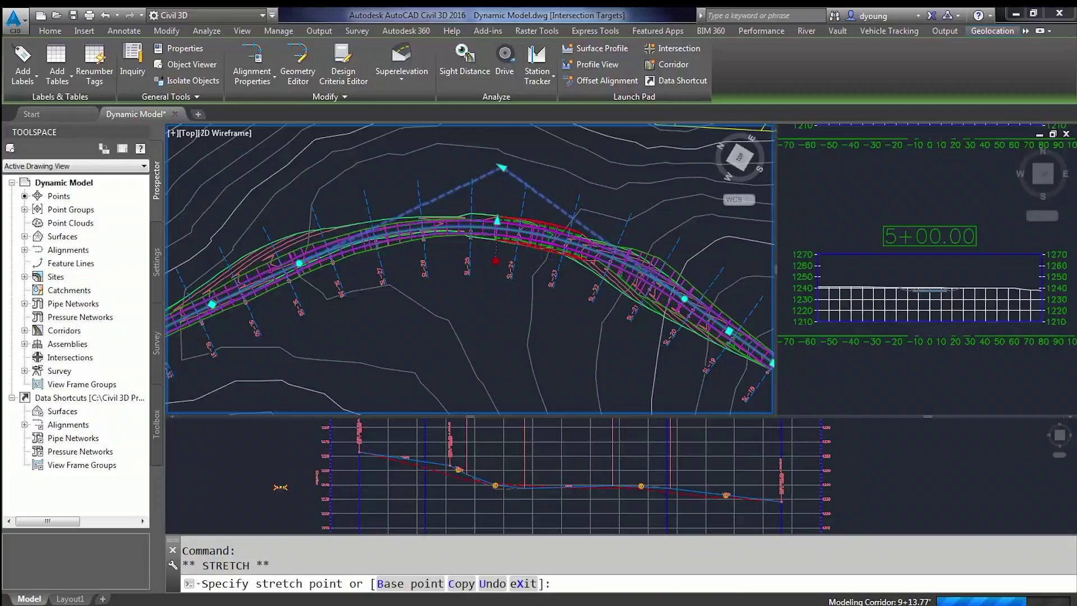
key("Escape")
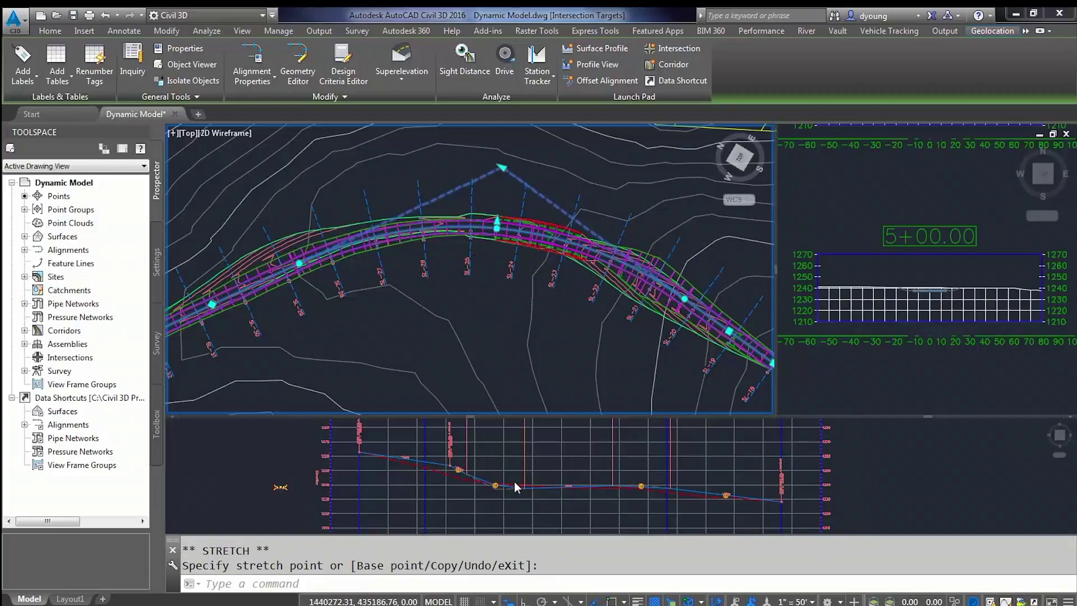
Raise the design profile's sag PVI above the existing ground line and clear the selection.
left_click(504, 481)
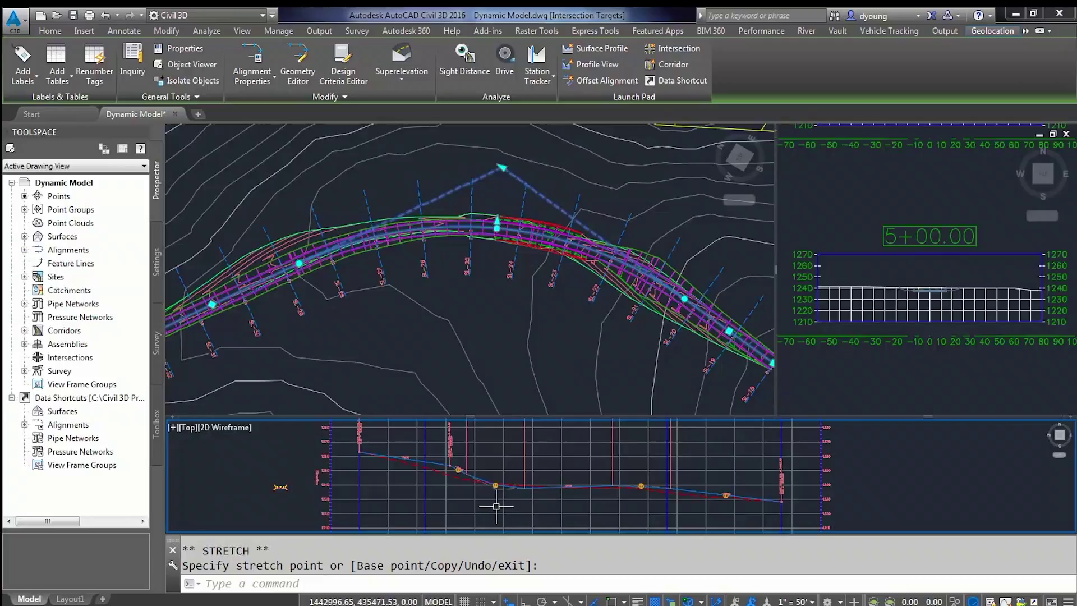
left_click(495, 486)
scroll(495, 485, "up", 4)
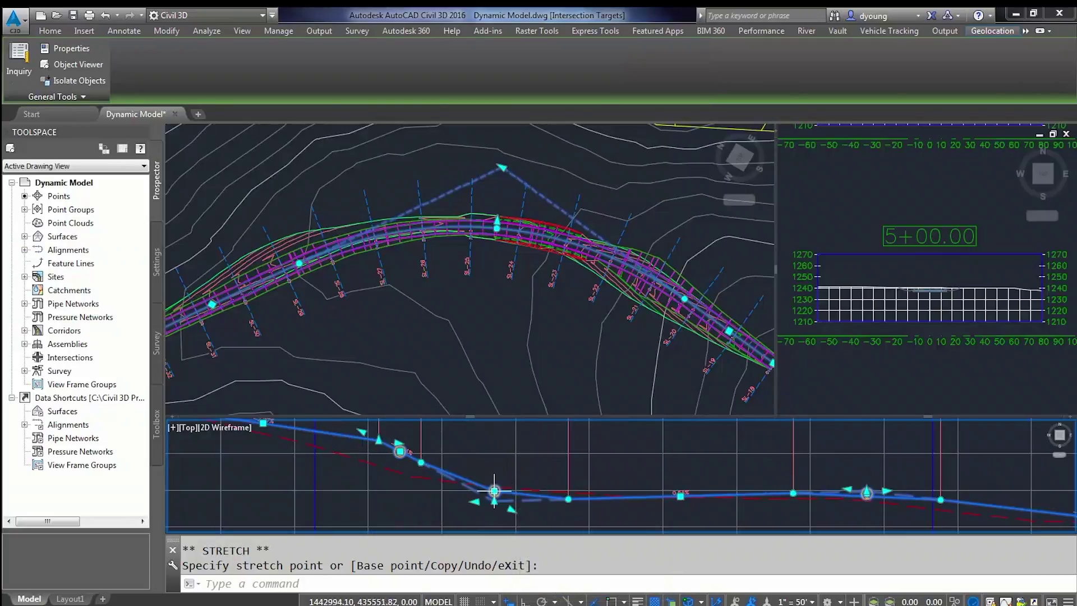
left_click(522, 470)
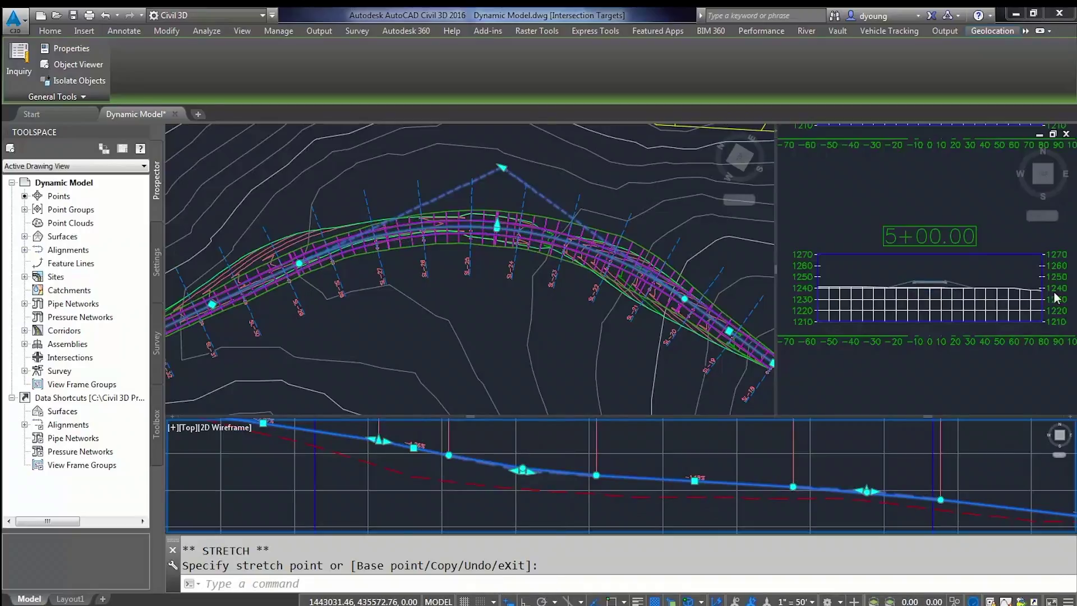
left_click(498, 268)
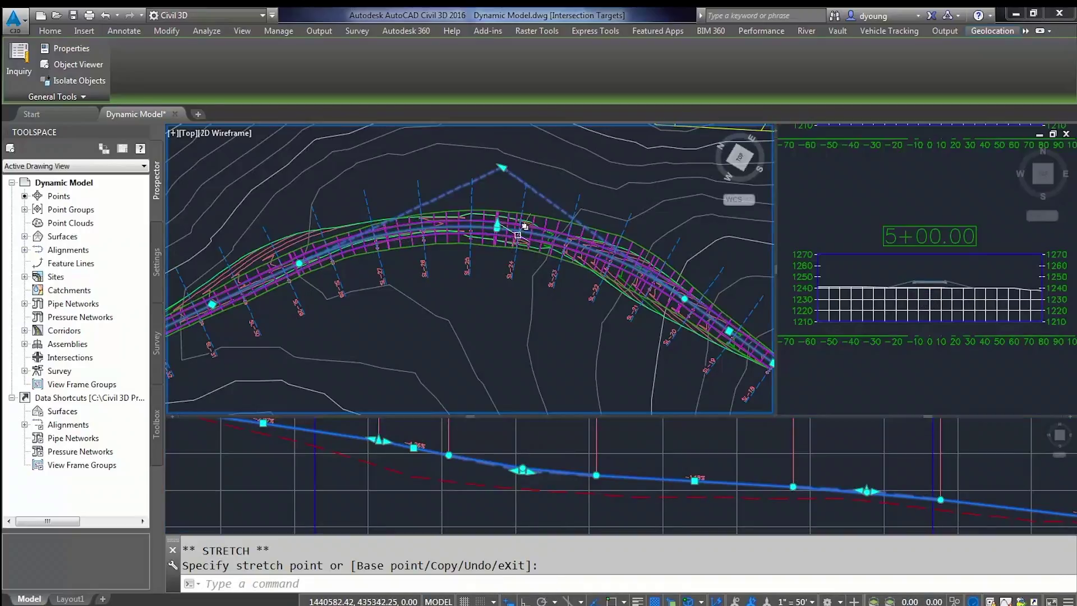
key("Escape")
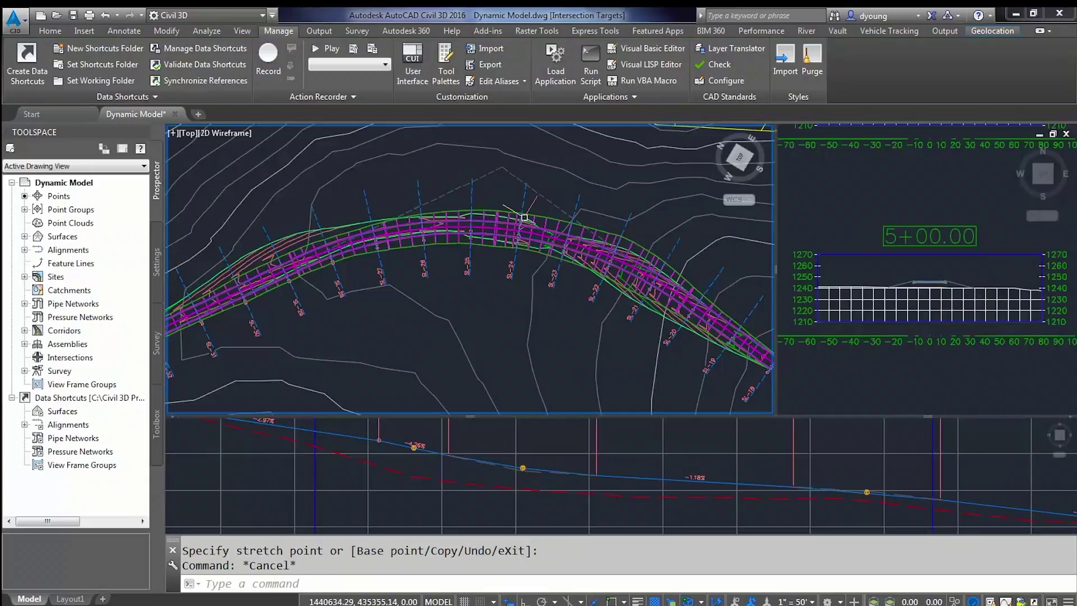
Change the road corridor's code set style to All Codes with Hatching (Documents).
left_click(537, 192)
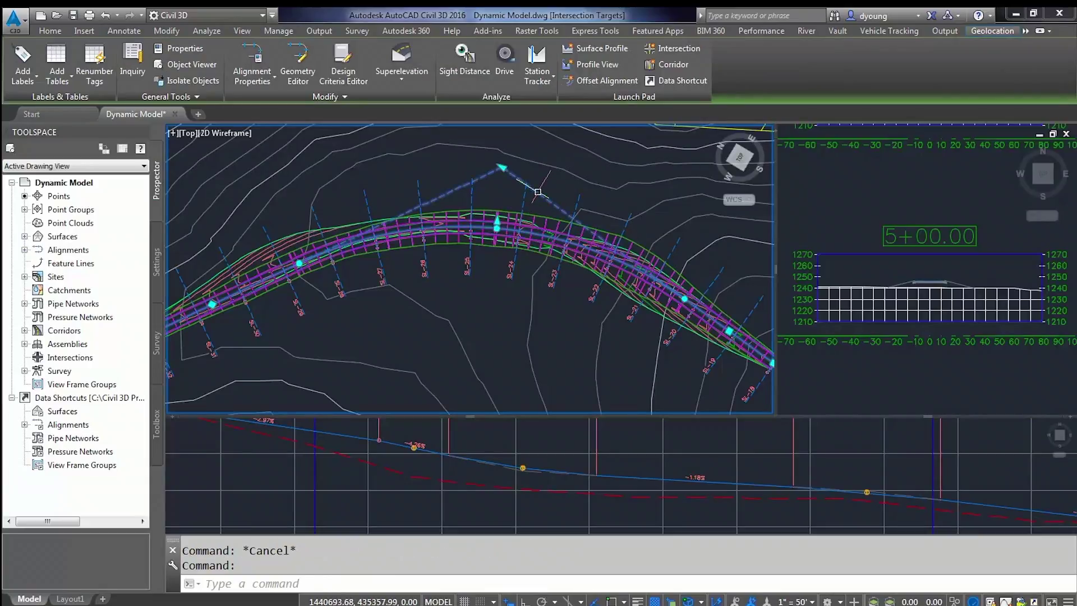
key("Escape")
scroll(548, 220, "up", 2)
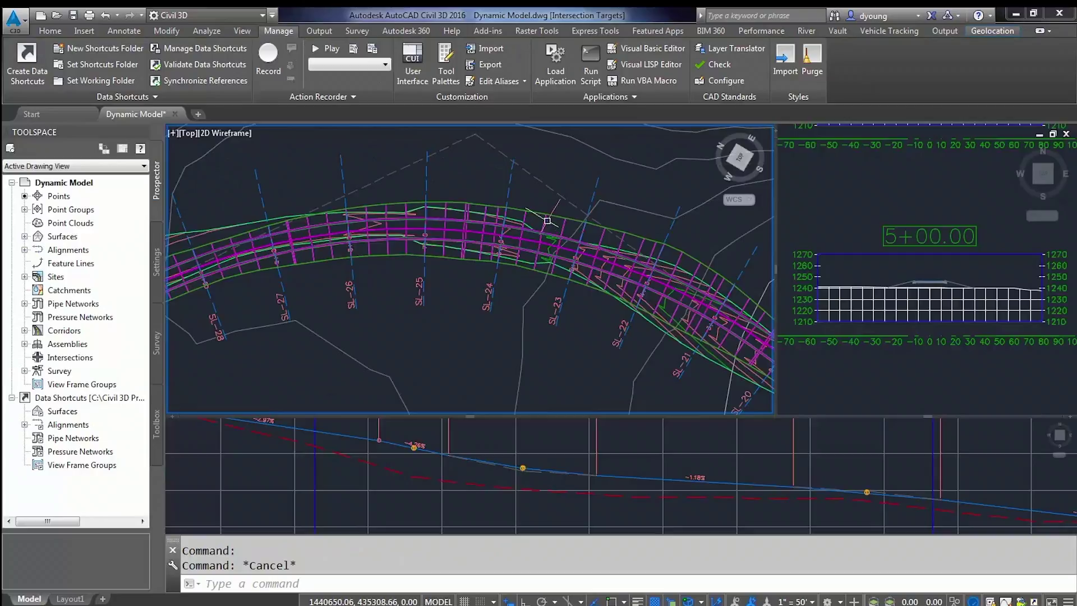
left_click(547, 221)
right_click(547, 220)
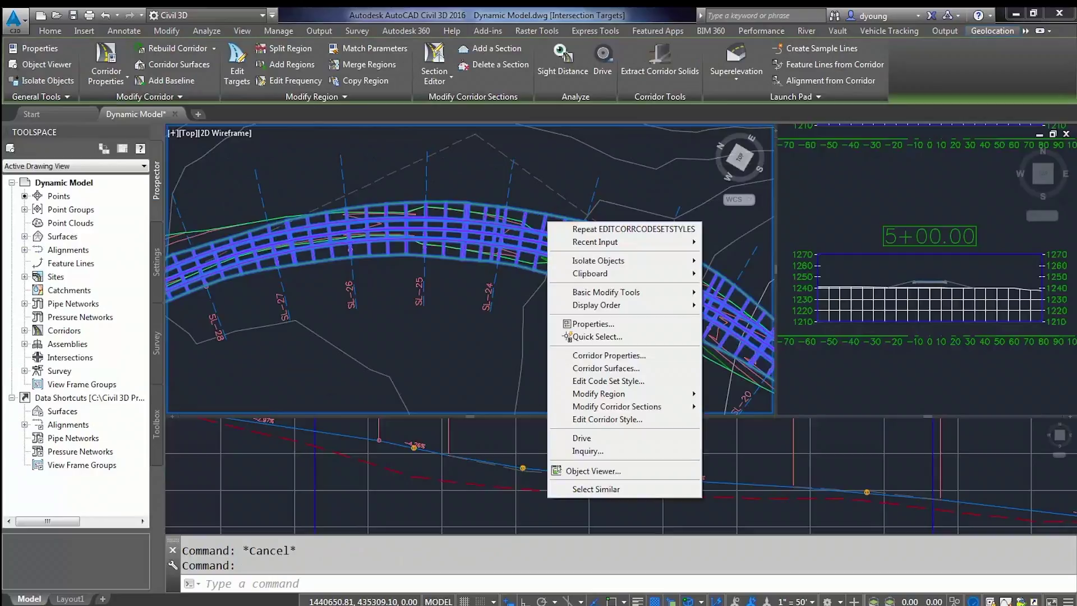
left_click(623, 381)
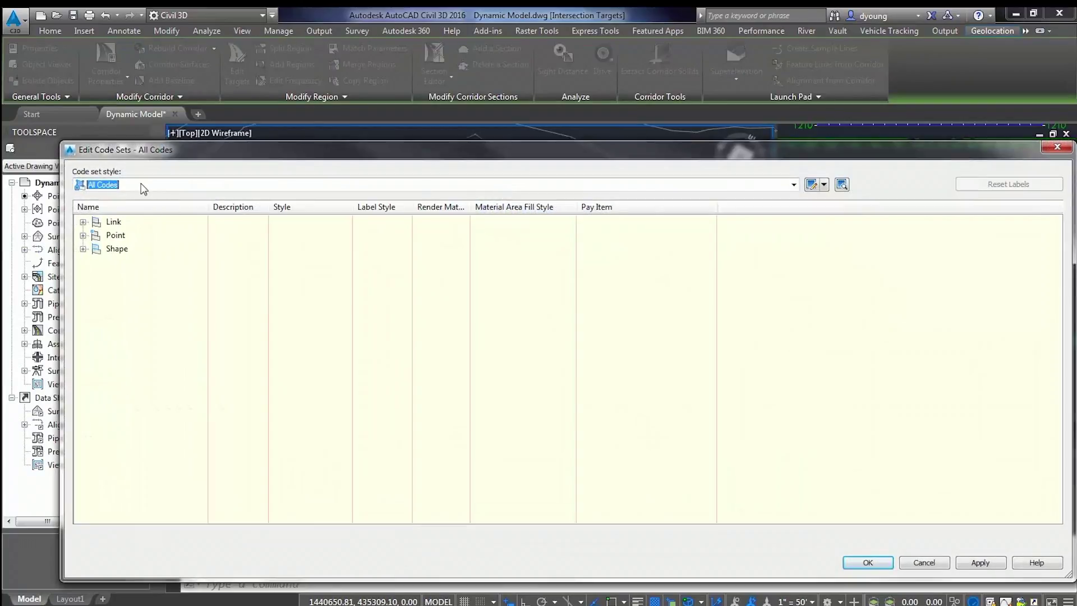
left_click(141, 186)
left_click(159, 219)
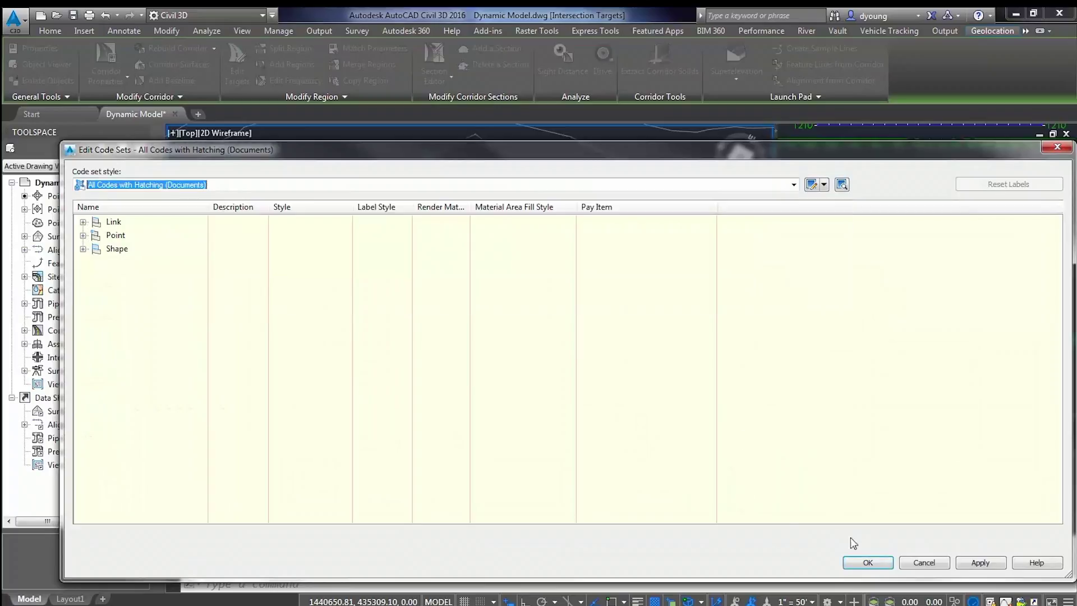
left_click(862, 563)
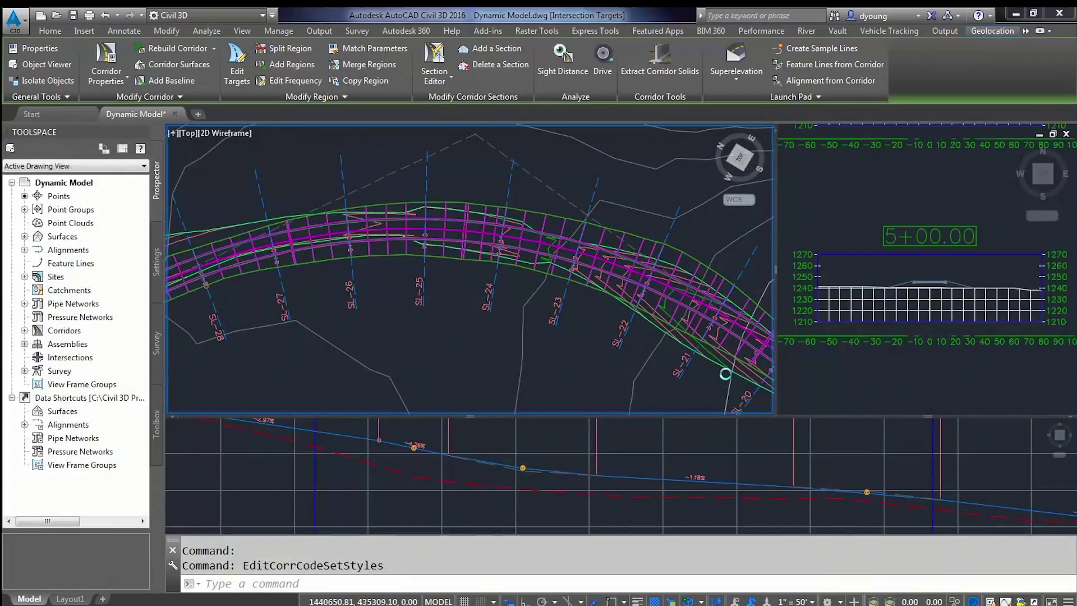
mouse_move(726, 373)
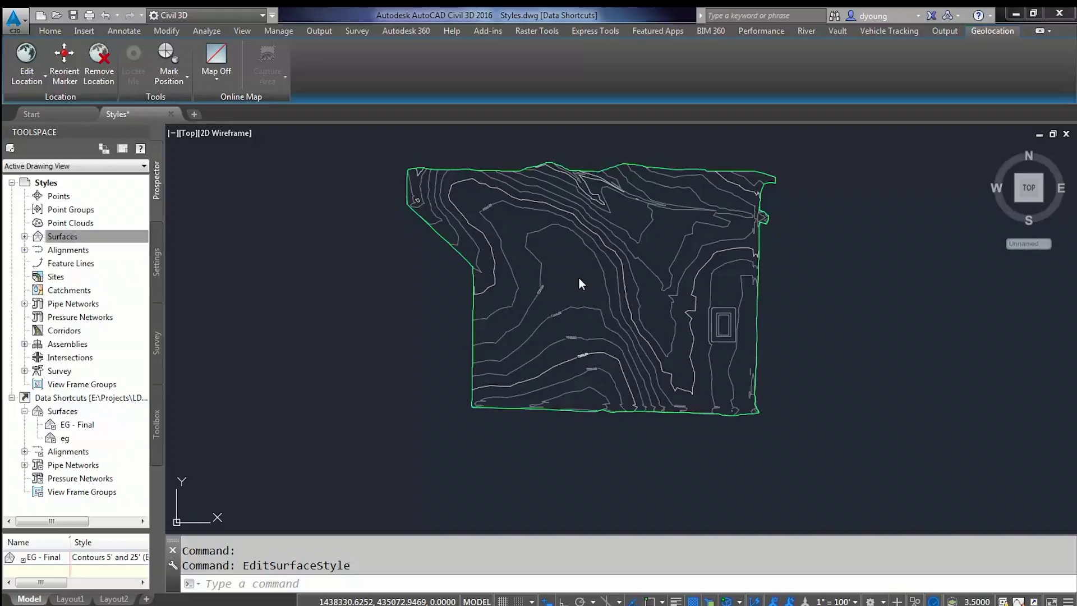
Set the EG - Final surface's style to Contours 1' and 5' (Background).
middle_click_drag(588, 253, 584, 258)
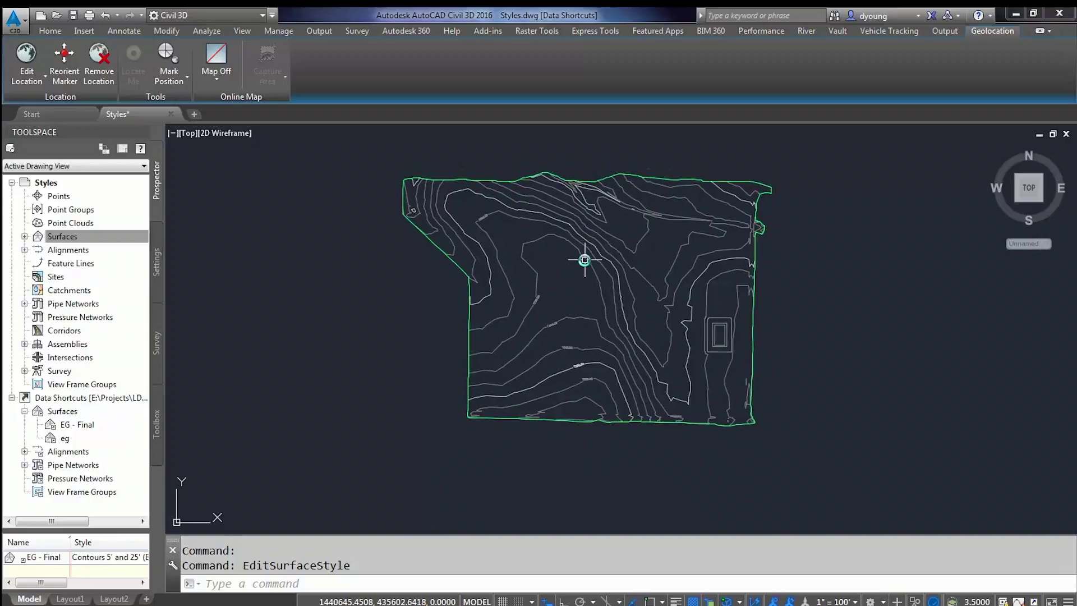
mouse_move(559, 248)
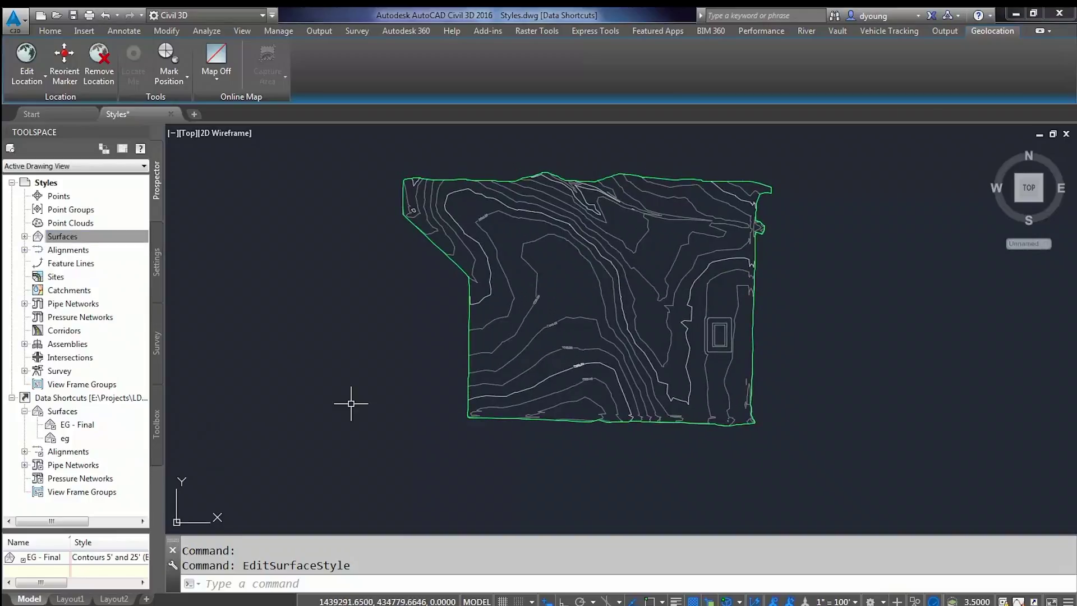
scroll(528, 363, "up", 4)
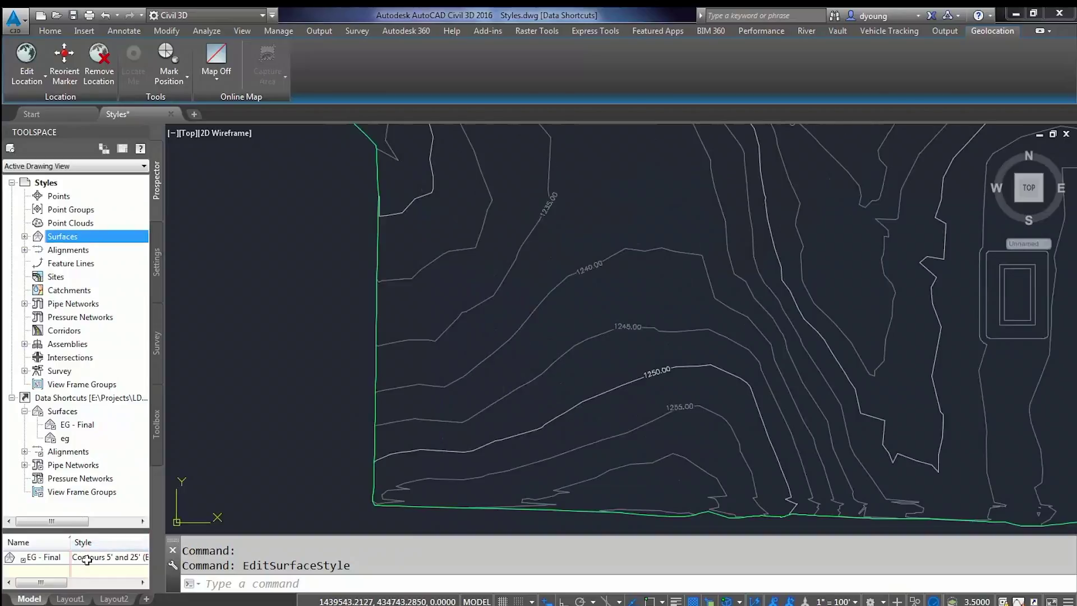
left_click(87, 560)
left_click(87, 559)
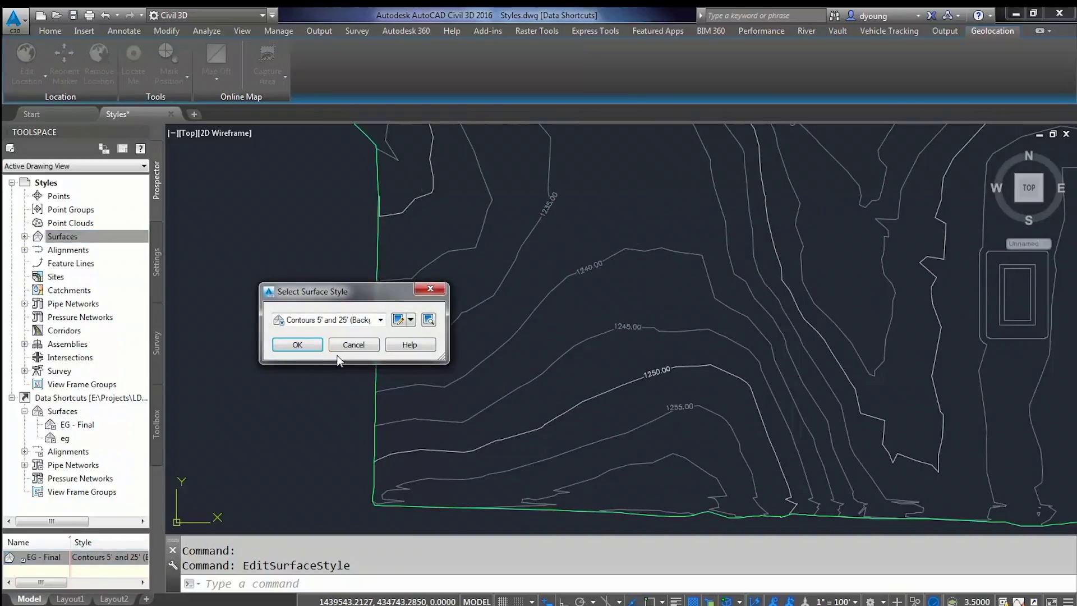
left_click(330, 321)
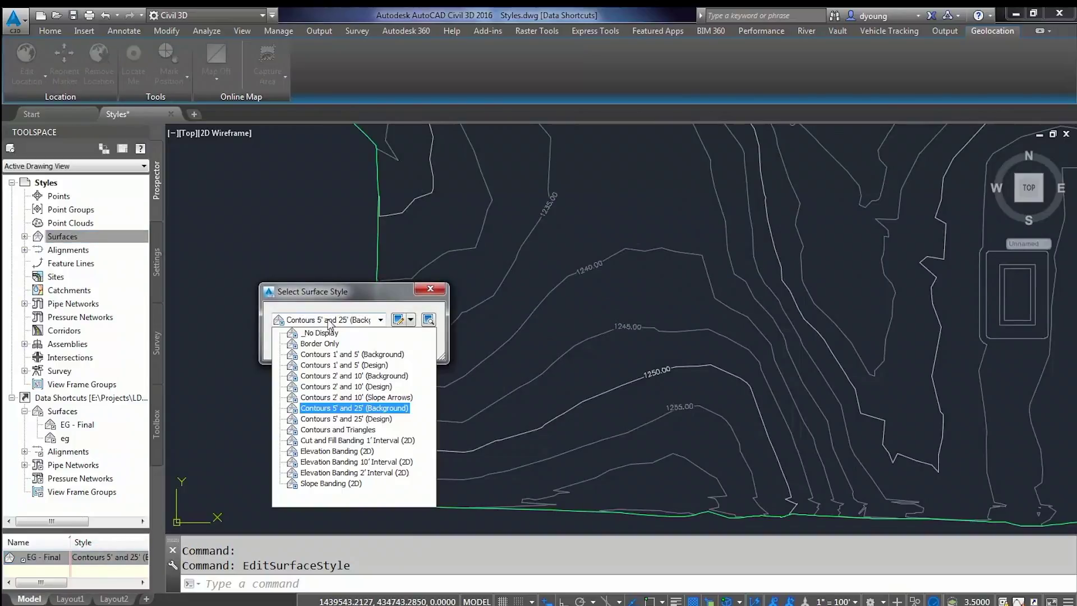
left_click(352, 354)
left_click(298, 345)
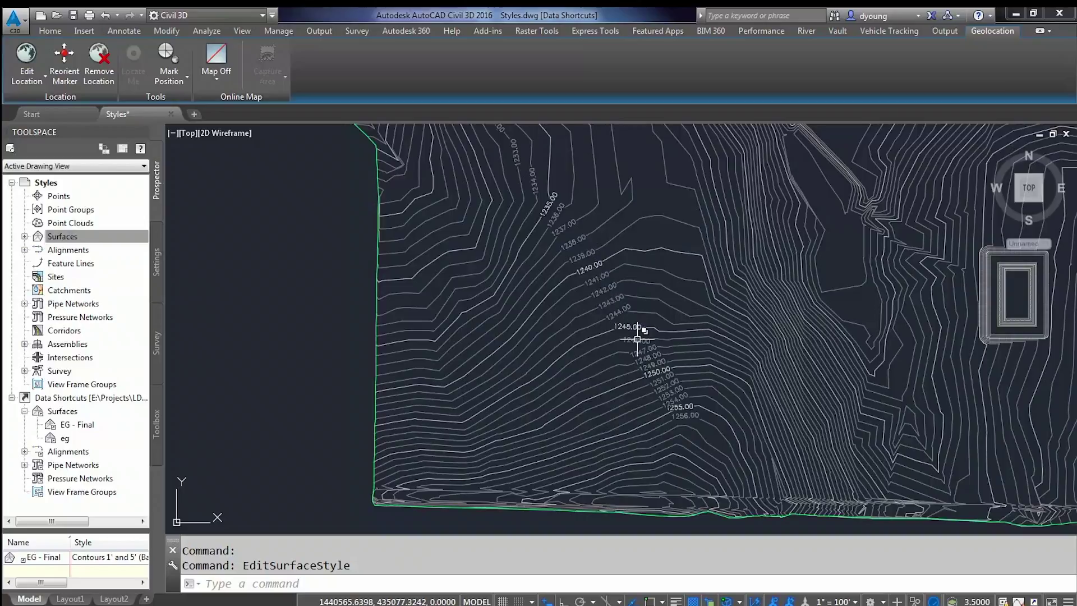
mouse_move(638, 339)
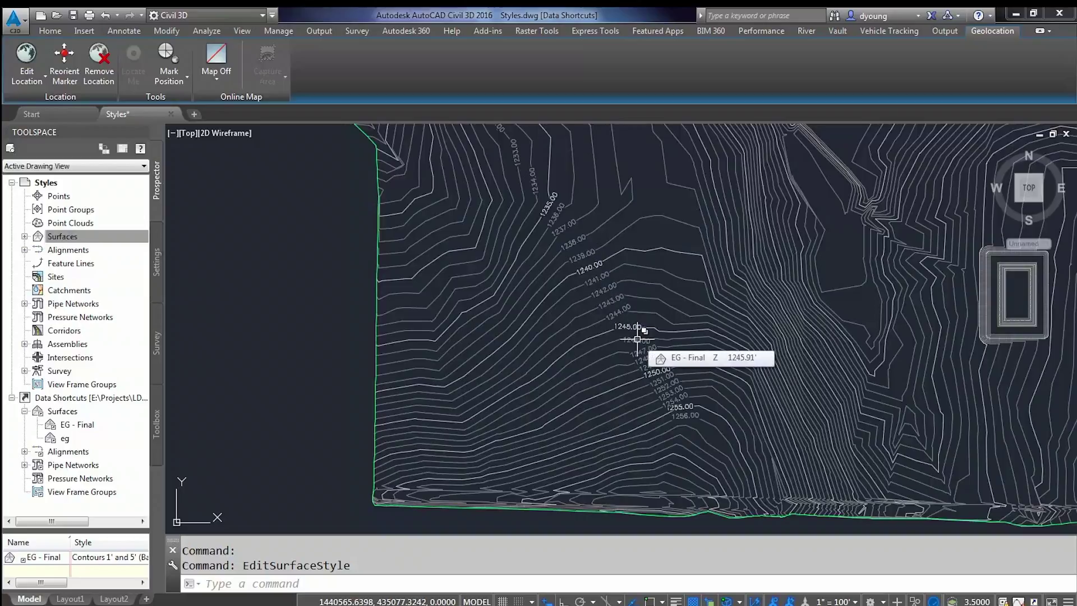
Switch the EG - Final surface's style to Elevation Banding (2D) and check the elevation bands in plan view.
left_click(72, 237)
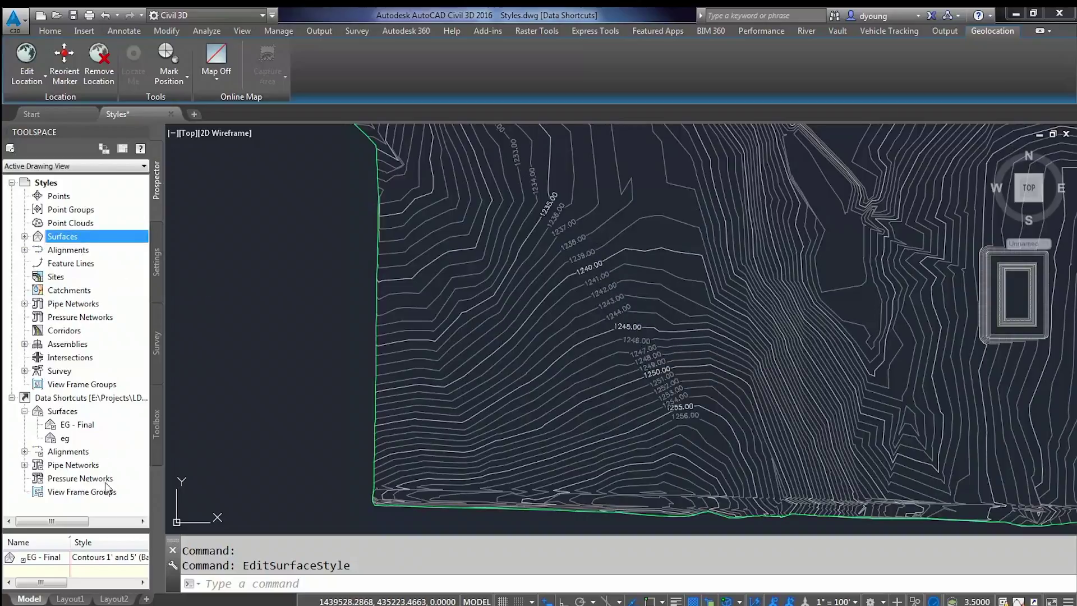
double_click(107, 557)
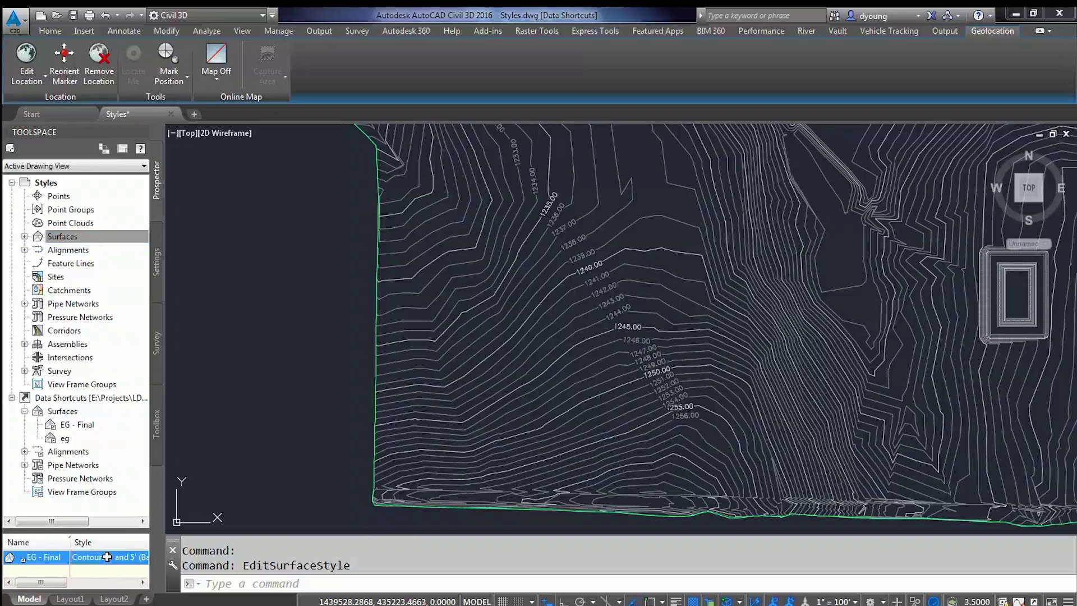
left_click(344, 321)
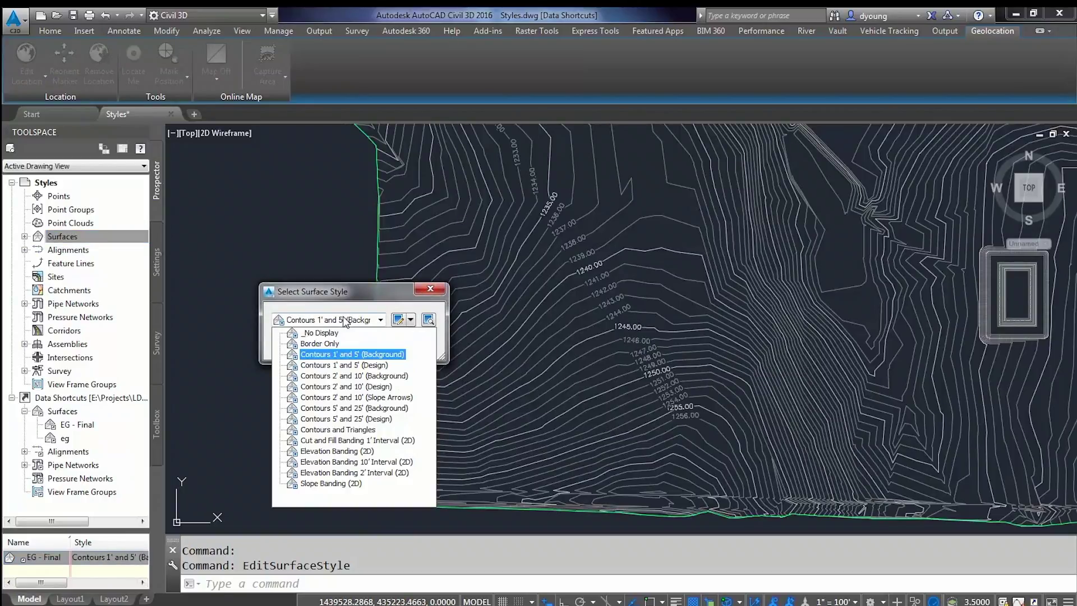
left_click(327, 451)
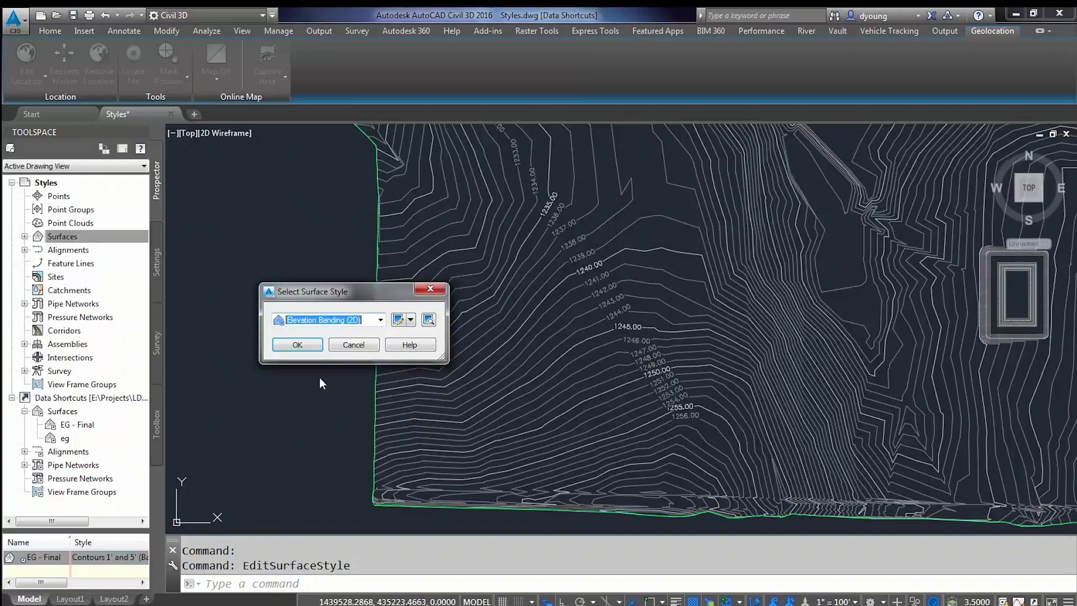
left_click(298, 345)
scroll(704, 308, "down", 3)
middle_click_drag(741, 336, 608, 385)
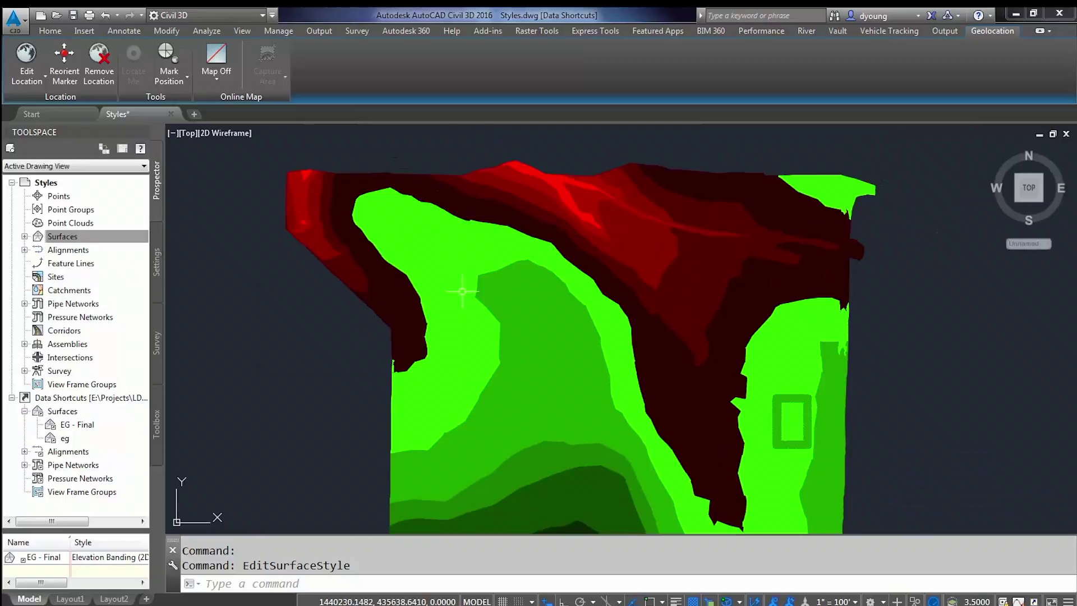
mouse_move(520, 303)
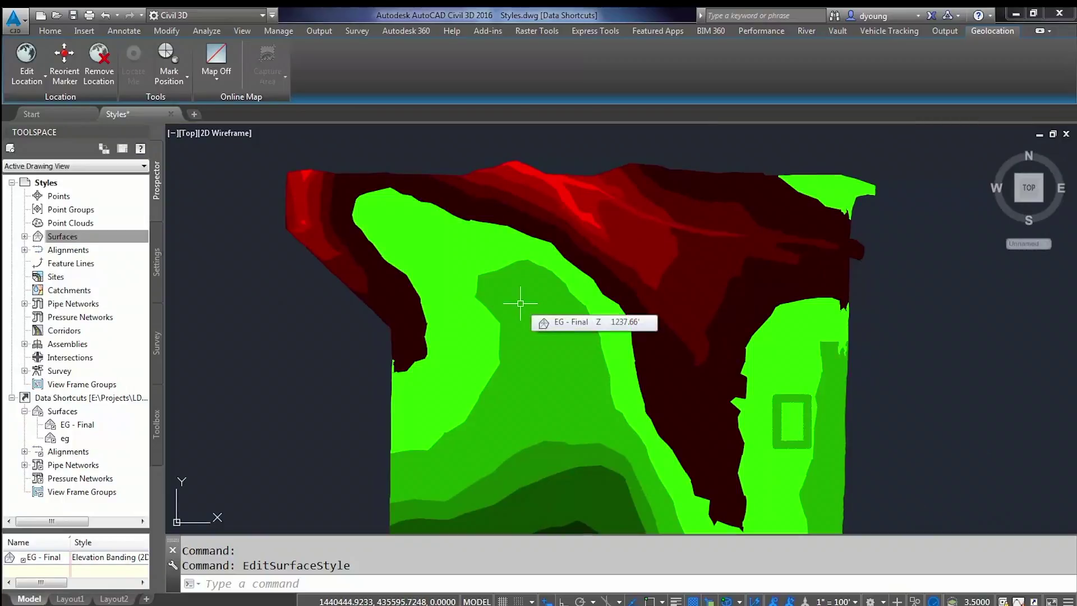